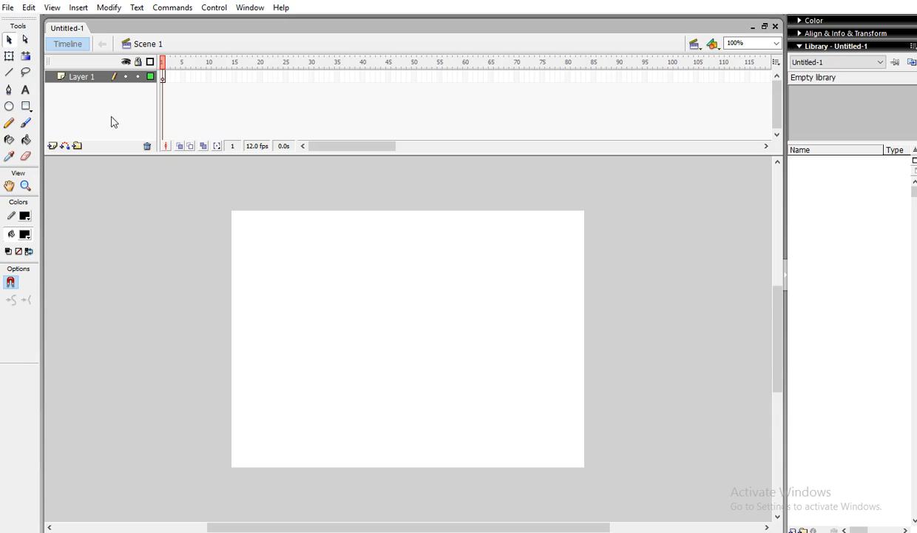
- Rename Layer 1 as Sonic
double_click(84, 77)
key(BackSpace)
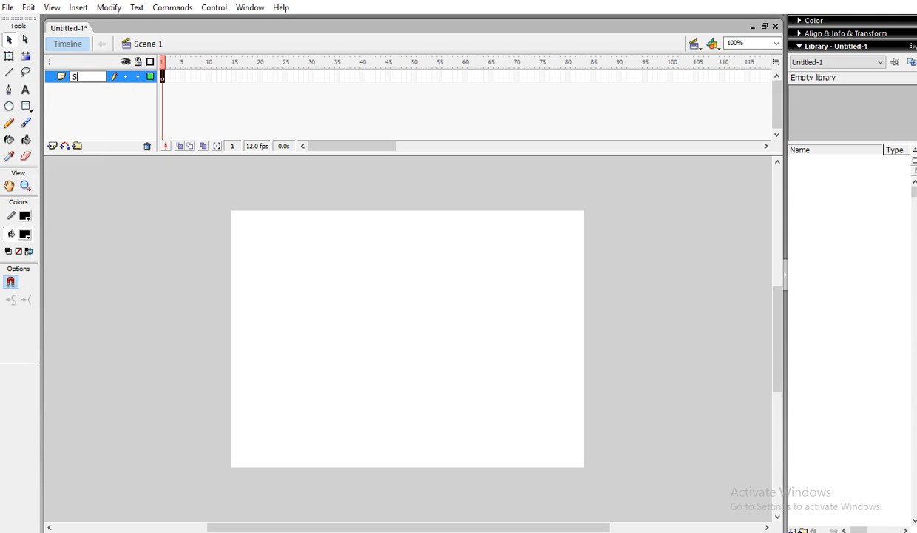
key(Return)
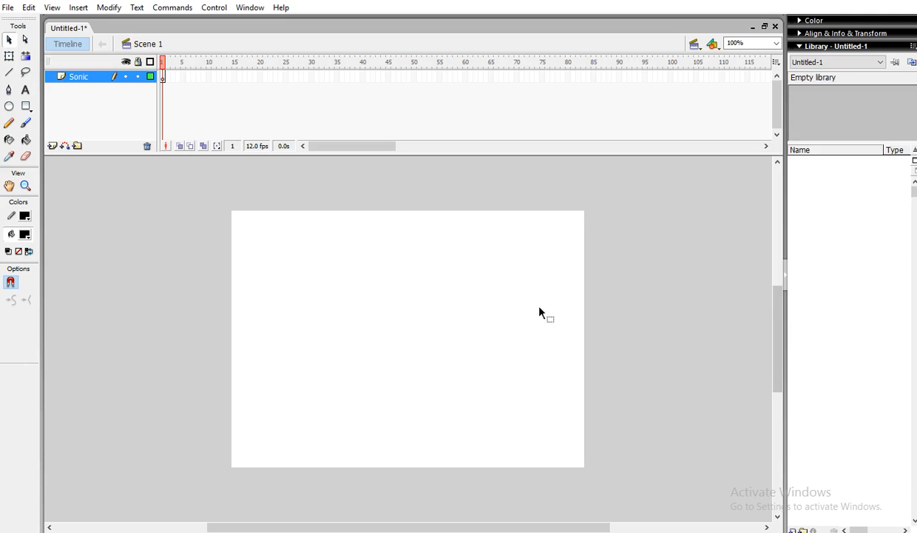
- Add a new layer named BG and place it beneath the Sonic layer
click(52, 147)
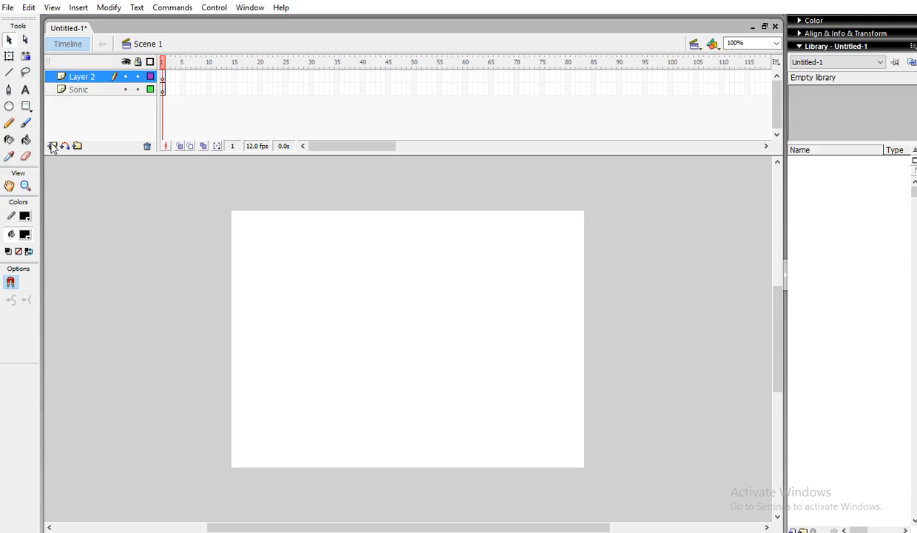
double_click(88, 77)
key(BackSpace)
text(BG)
key(Return)
drag(89, 78, 87, 100)
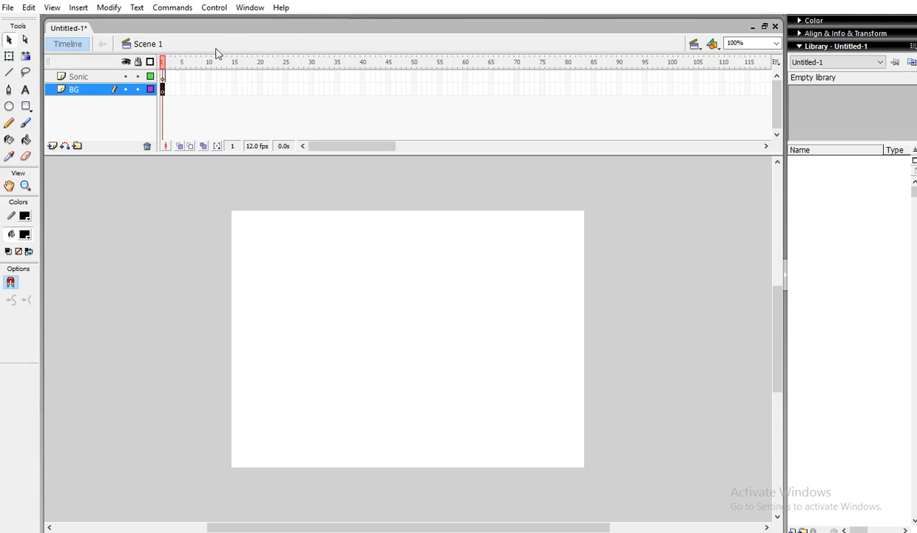
- Insert a keyframe at frame 100 of the BG layer and return the playhead to frame 1
click(165, 68)
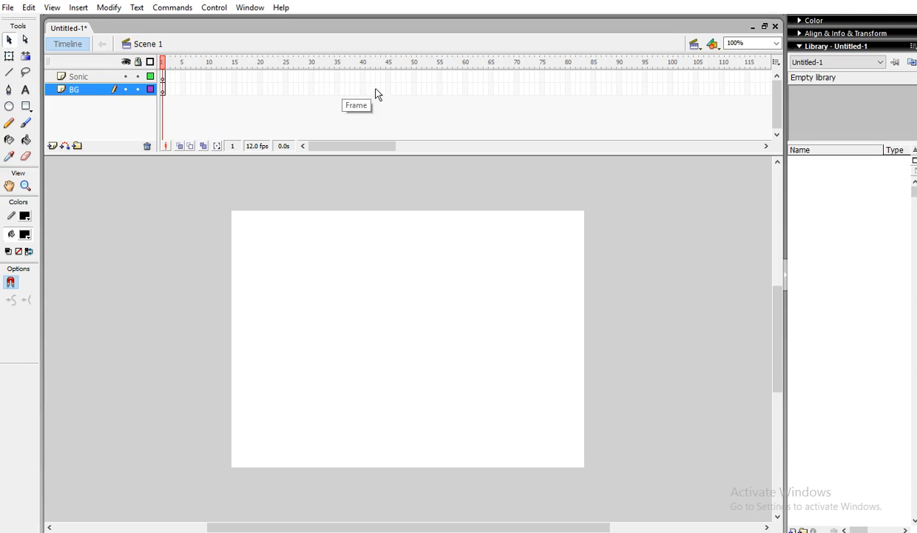
click(671, 76)
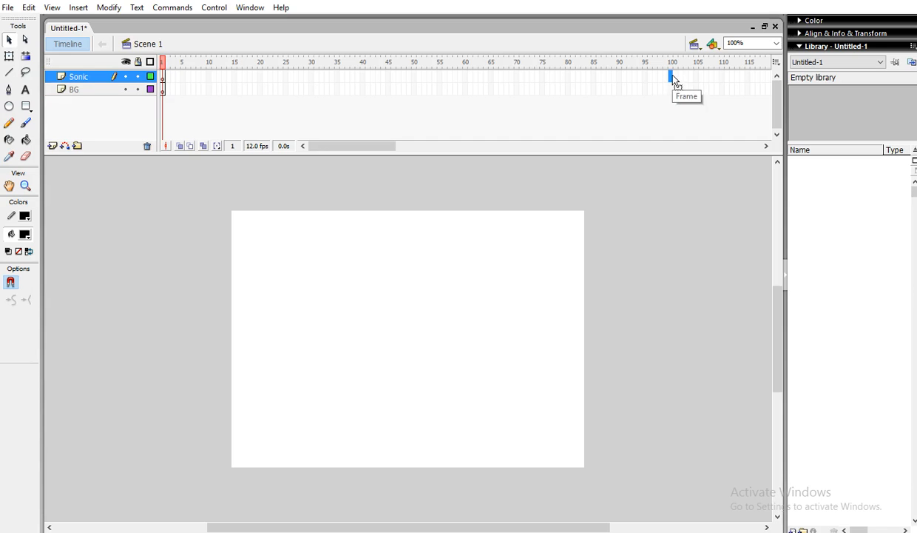
click(87, 76)
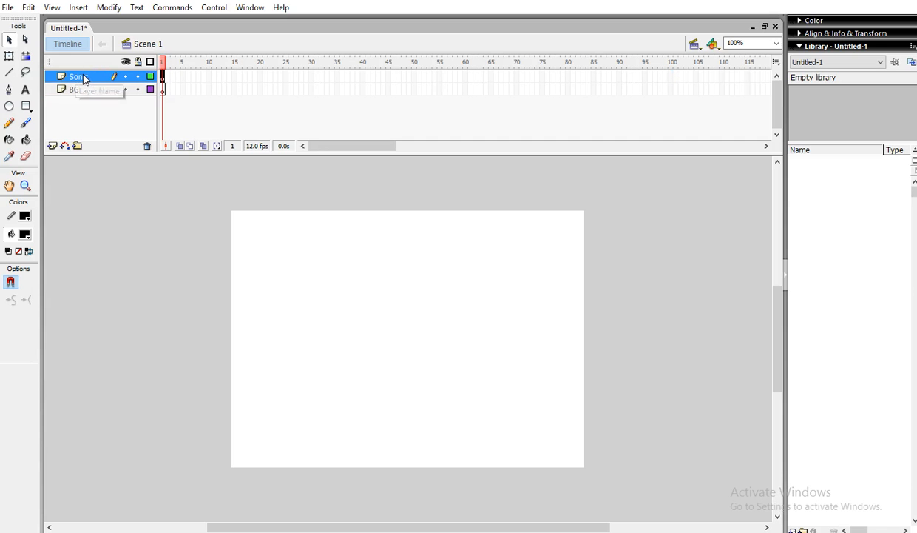
click(78, 90)
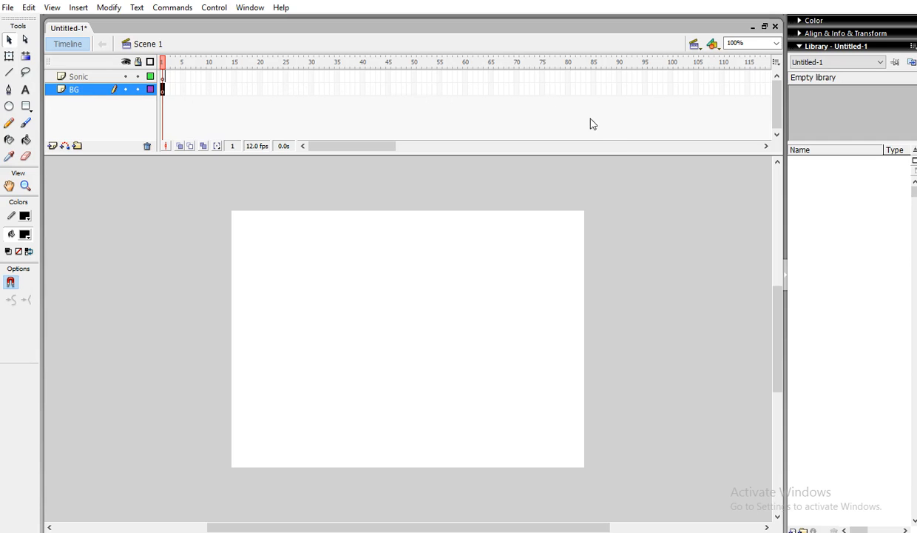
right_click(671, 91)
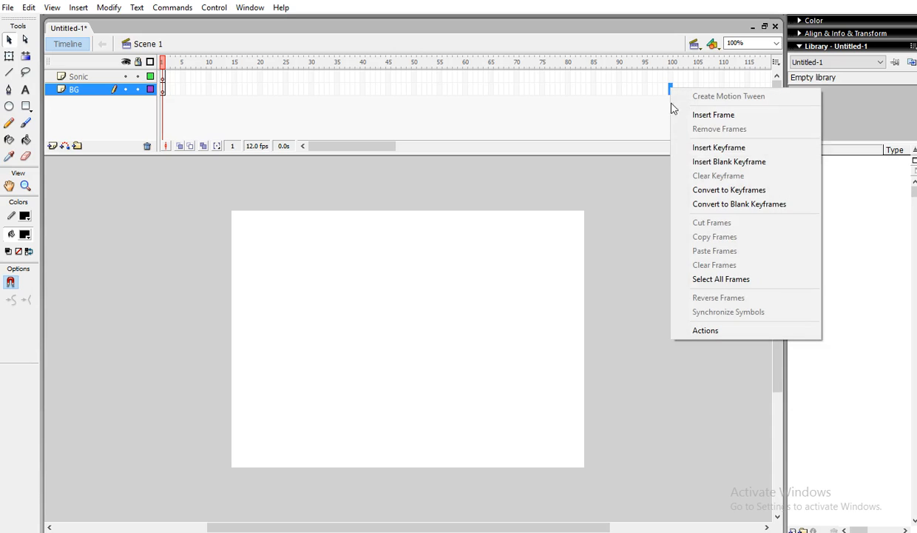
click(695, 148)
drag(670, 66, 164, 46)
click(83, 94)
click(74, 79)
click(72, 89)
drag(208, 90, 152, 62)
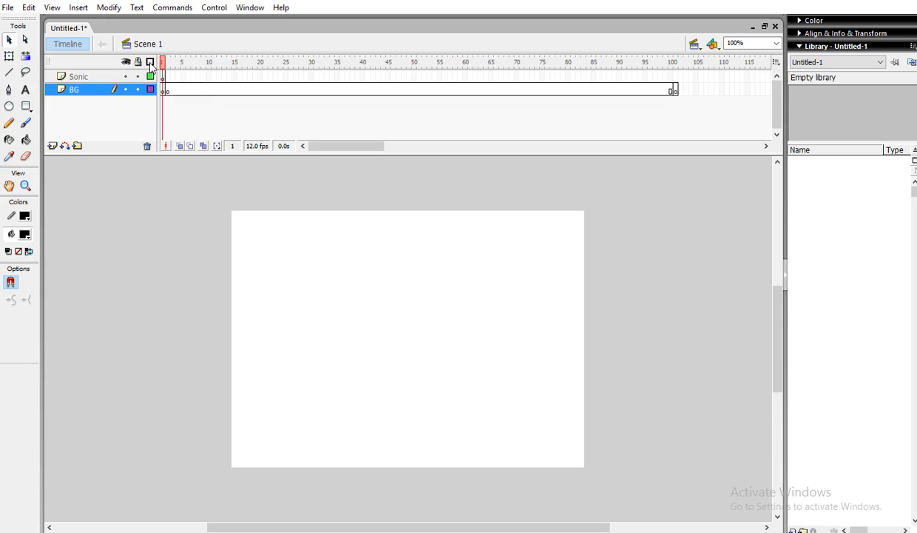
click(28, 8)
click(34, 20)
click(29, 8)
click(34, 21)
click(29, 8)
click(34, 21)
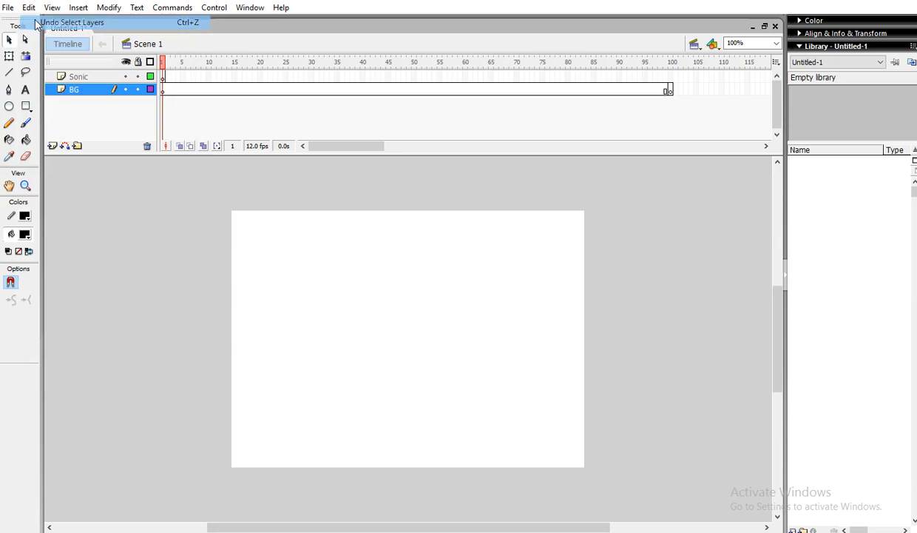
mouse_move(167, 65)
mouse_down()
mouse_move(239, 64)
mouse_move(156, 64)
mouse_up()
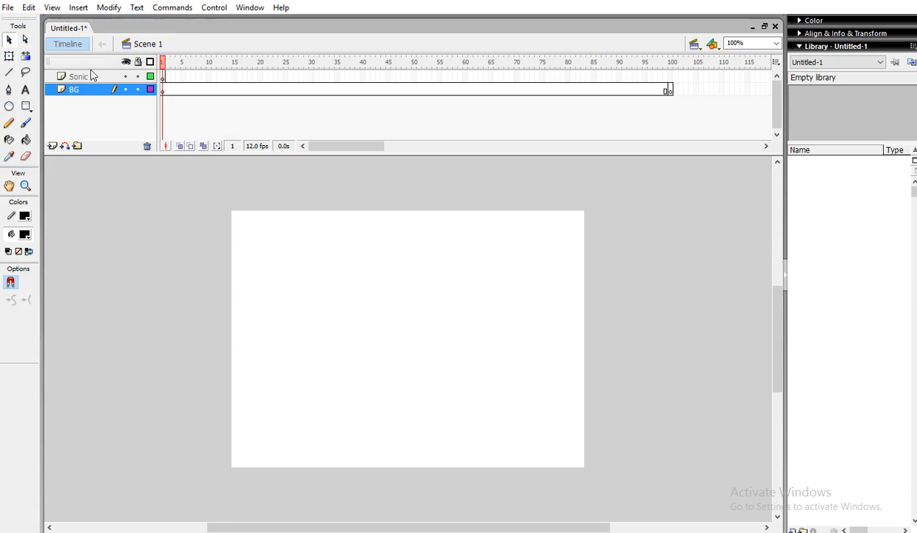
click(77, 74)
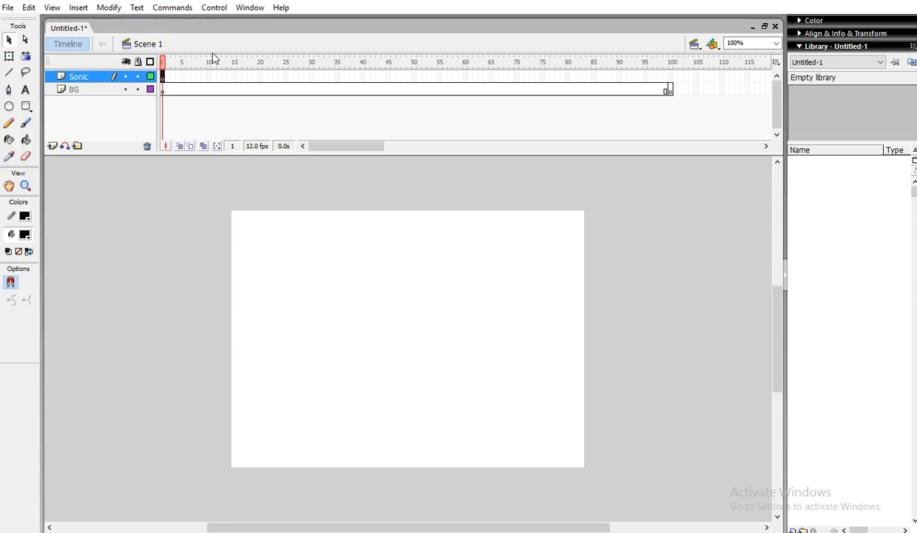
click(79, 89)
mouse_move(164, 65)
mouse_down()
mouse_move(42, 79)
mouse_move(188, 79)
mouse_move(145, 77)
mouse_move(152, 67)
mouse_up()
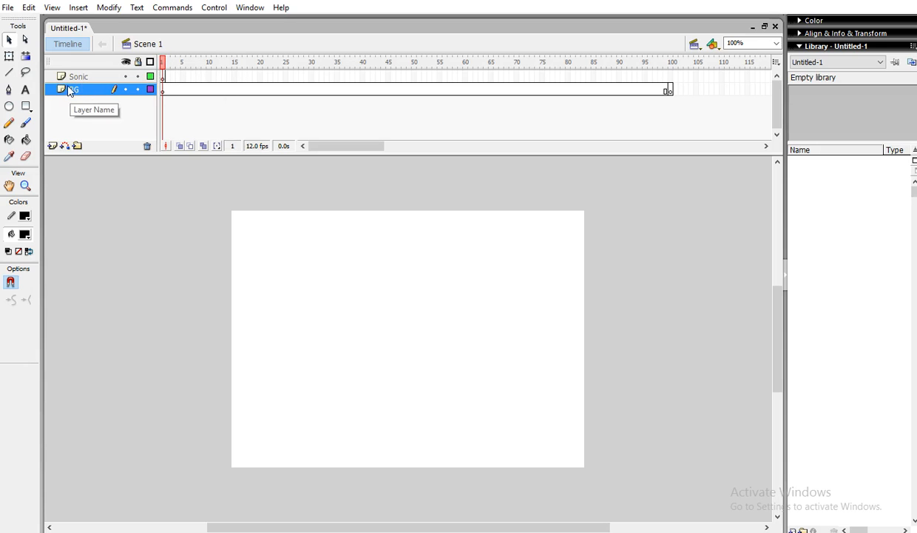
click(71, 90)
mouse_move(160, 64)
mouse_down()
mouse_move(169, 65)
mouse_move(160, 65)
mouse_up()
click(95, 77)
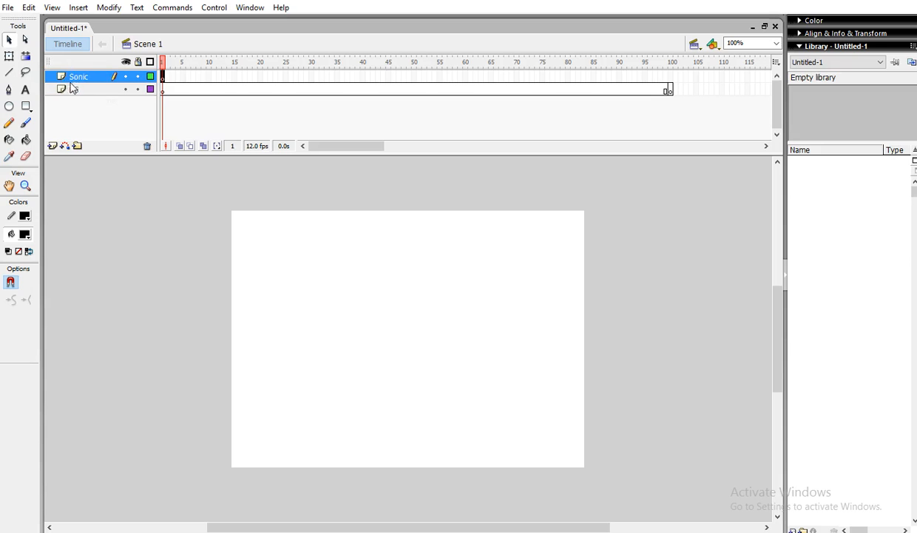
click(72, 89)
drag(164, 65, 168, 65)
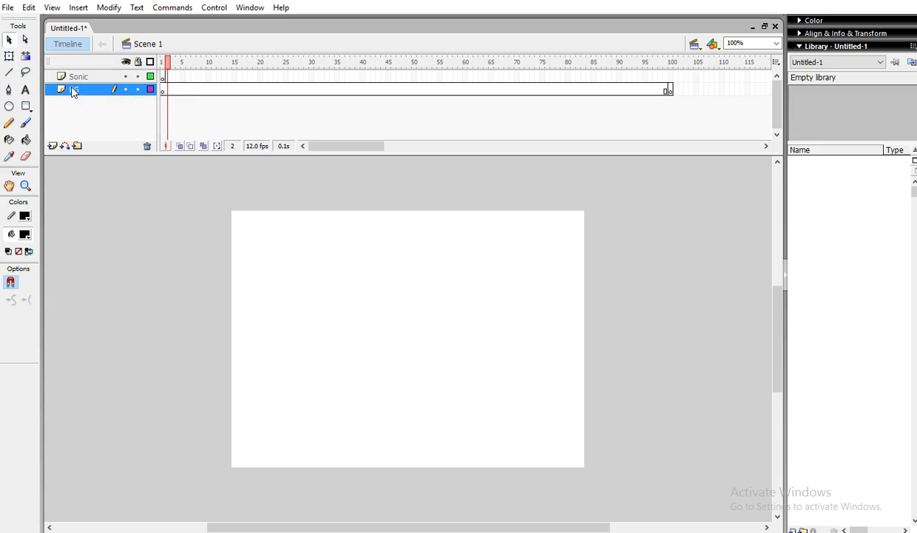
click(7, 7)
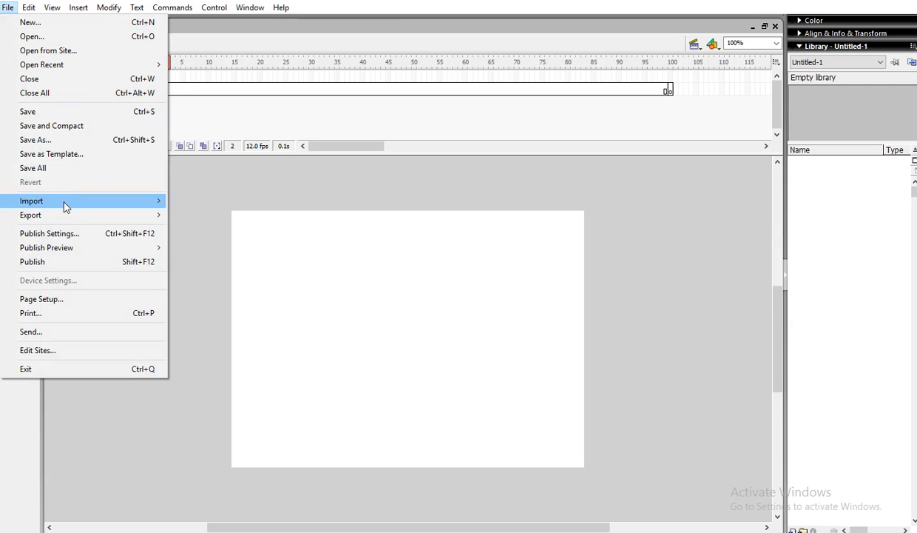
mouse_move(67, 204)
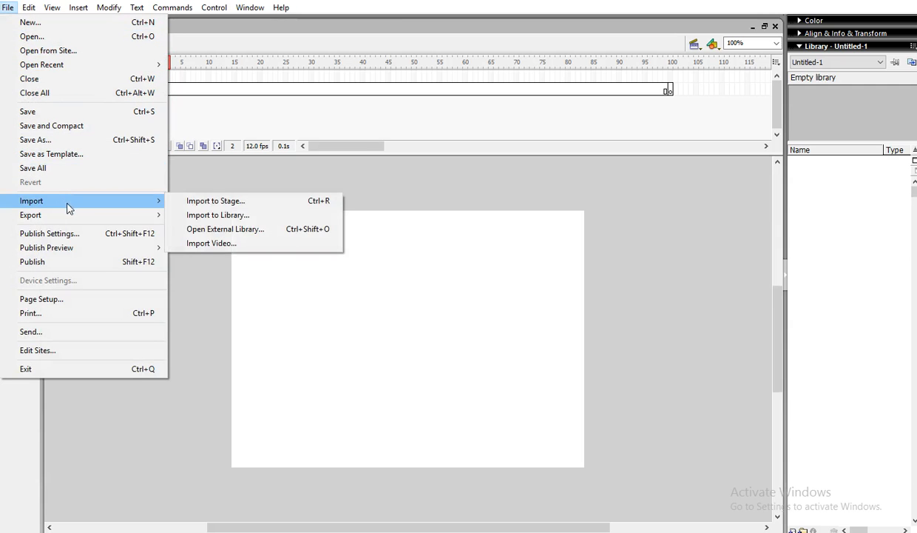
click(186, 203)
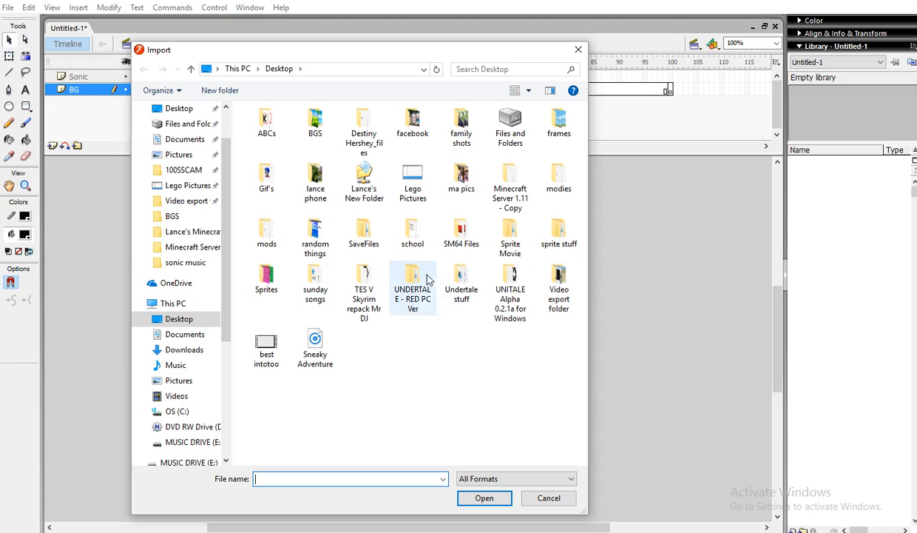
double_click(317, 123)
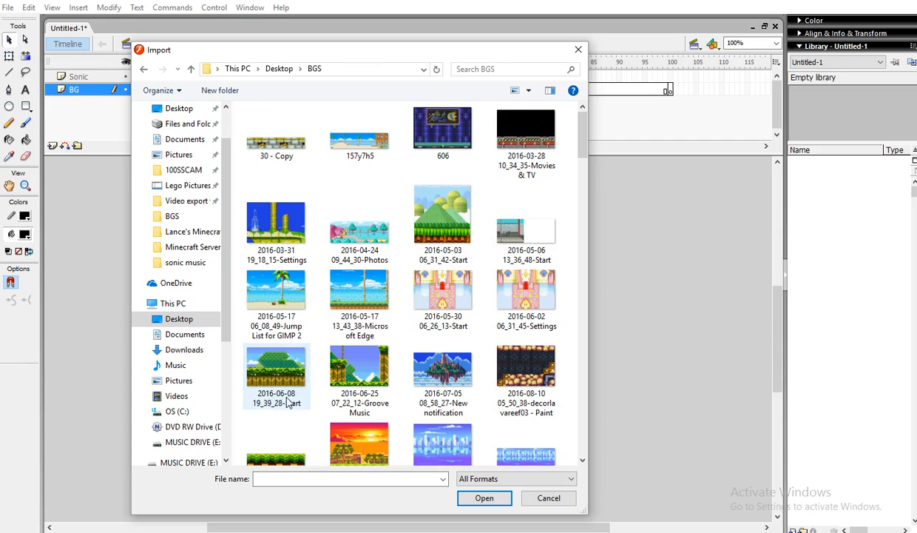
click(276, 367)
click(484, 497)
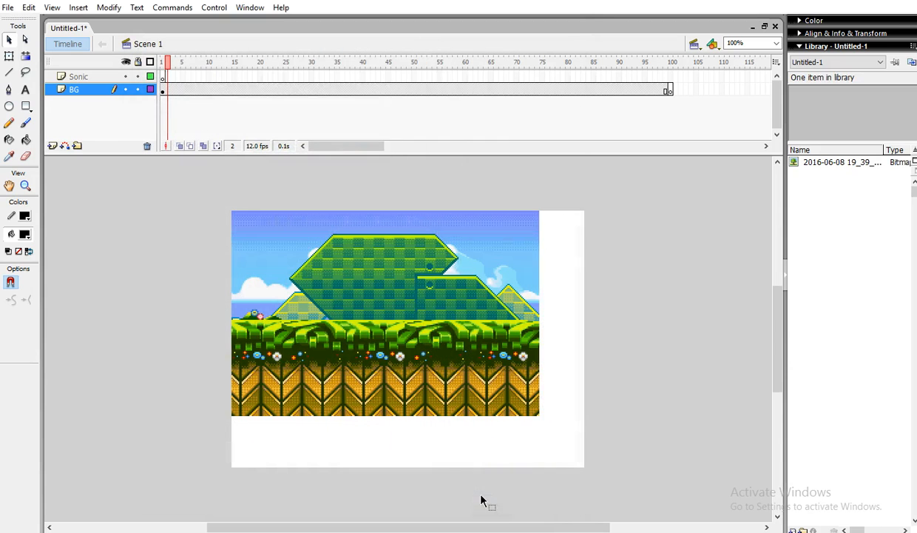
- Move the imported background image to the middle of the stage and preview the movie
drag(387, 322, 408, 341)
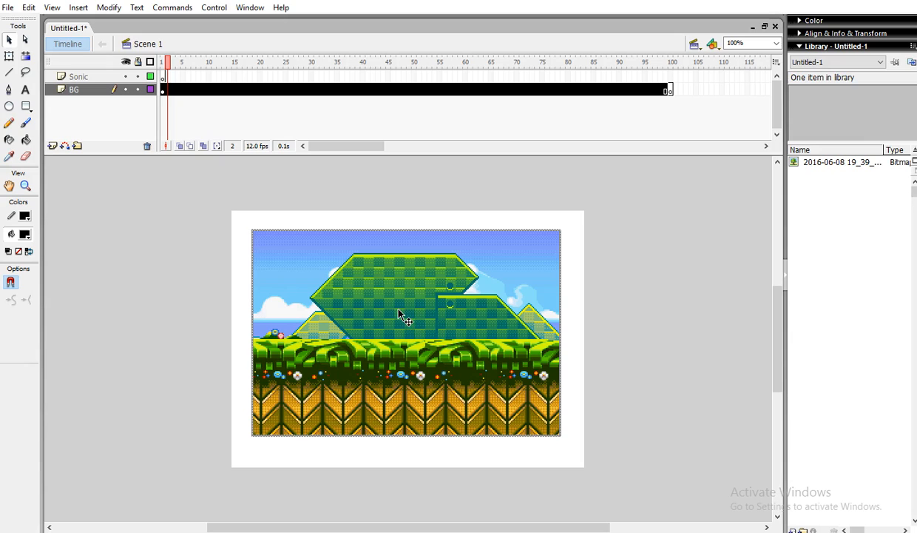
key(ctrl+Return)
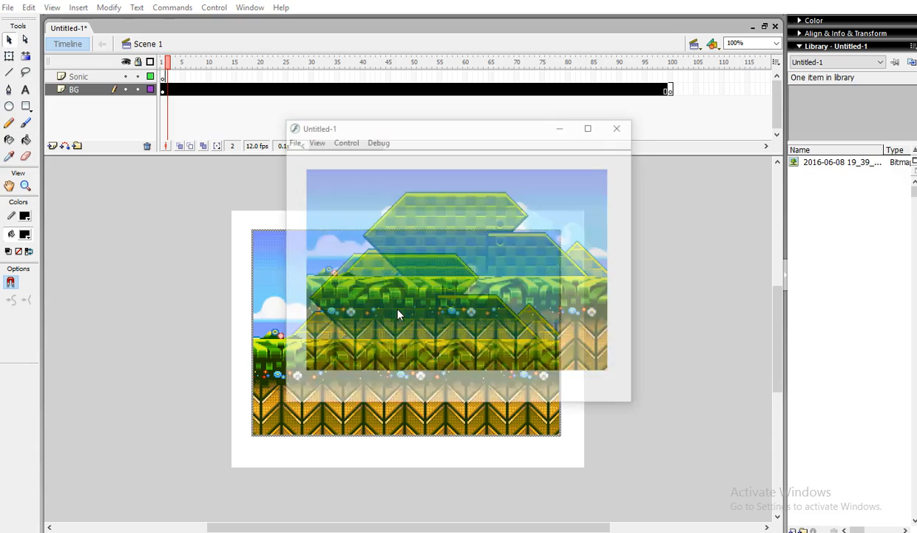
click(621, 125)
- Scale and reposition the background image at frame 1 with the Free Transform tool to roughly cover the stage
click(164, 61)
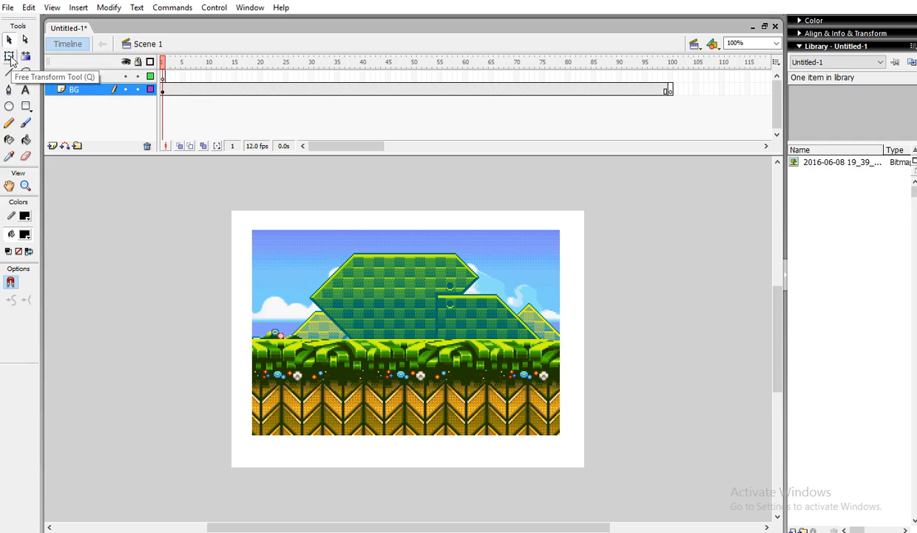
key(q)
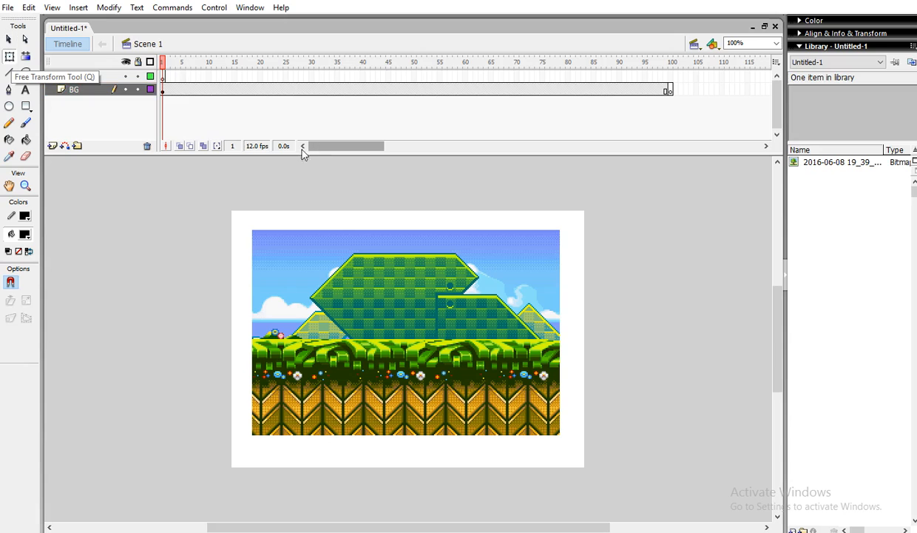
click(73, 89)
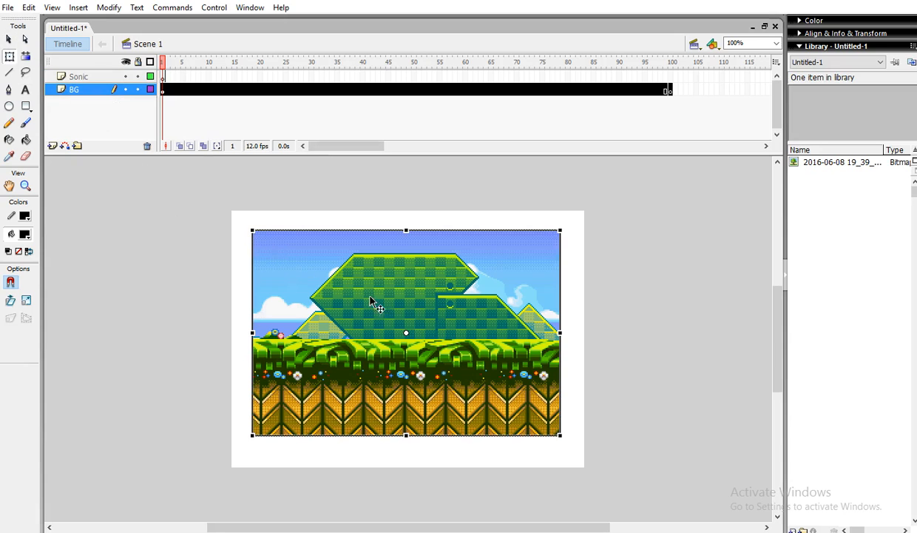
drag(256, 231, 232, 211)
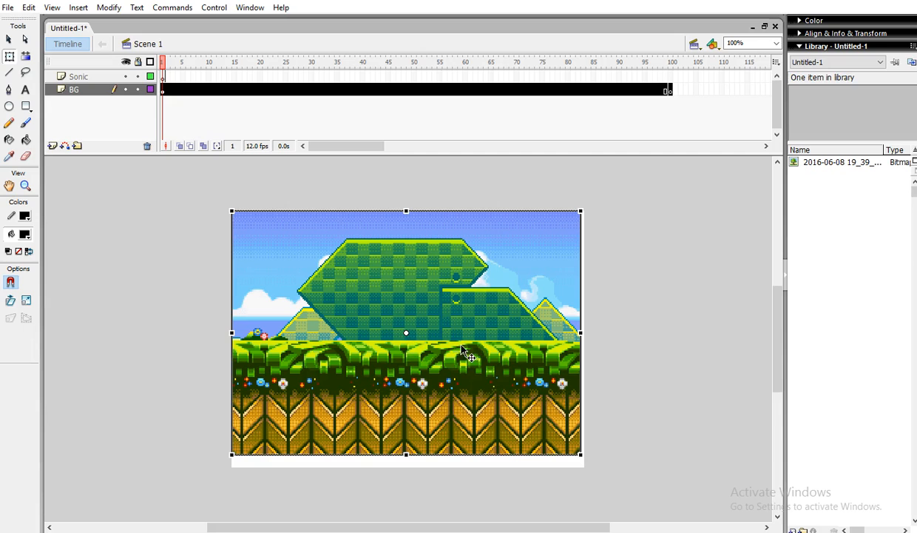
drag(407, 456, 406, 463)
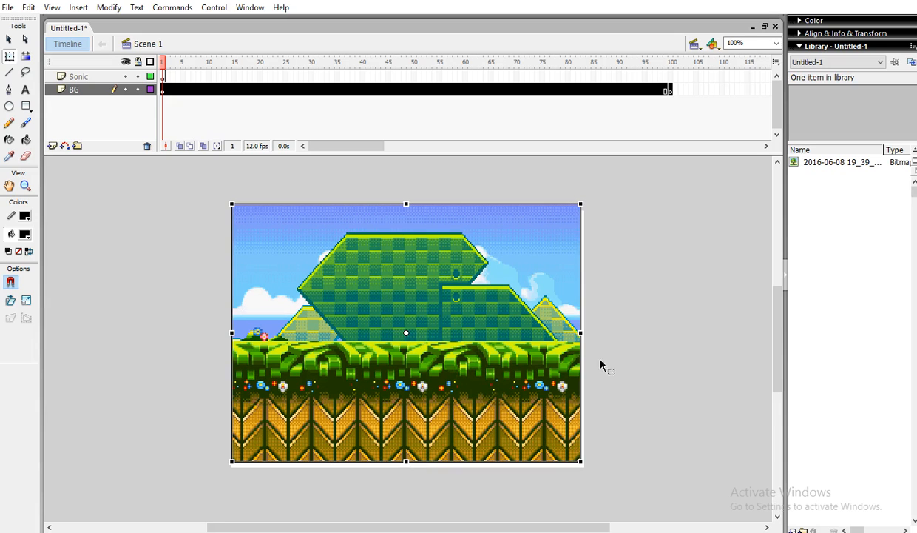
drag(581, 332, 595, 336)
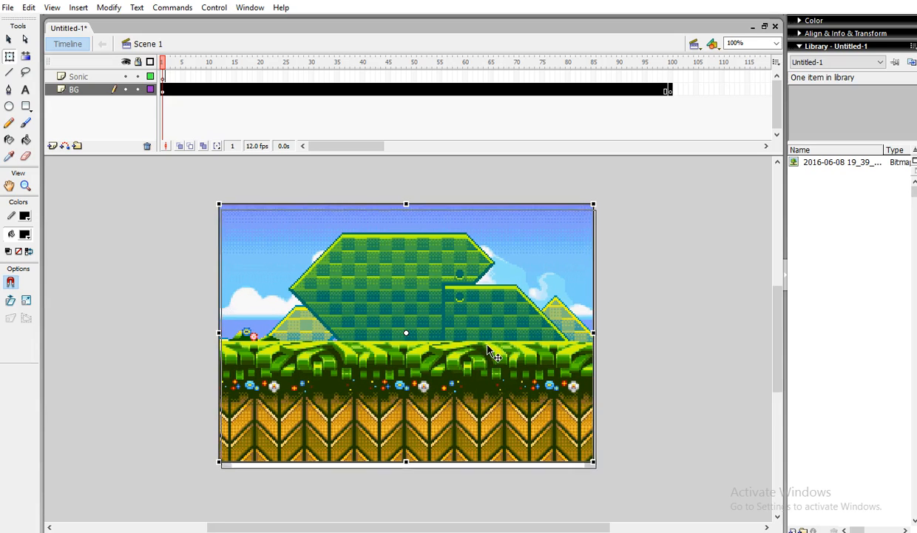
drag(480, 337, 483, 344)
mouse_move(599, 341)
mouse_down()
mouse_move(680, 341)
mouse_move(561, 341)
mouse_move(581, 341)
mouse_up()
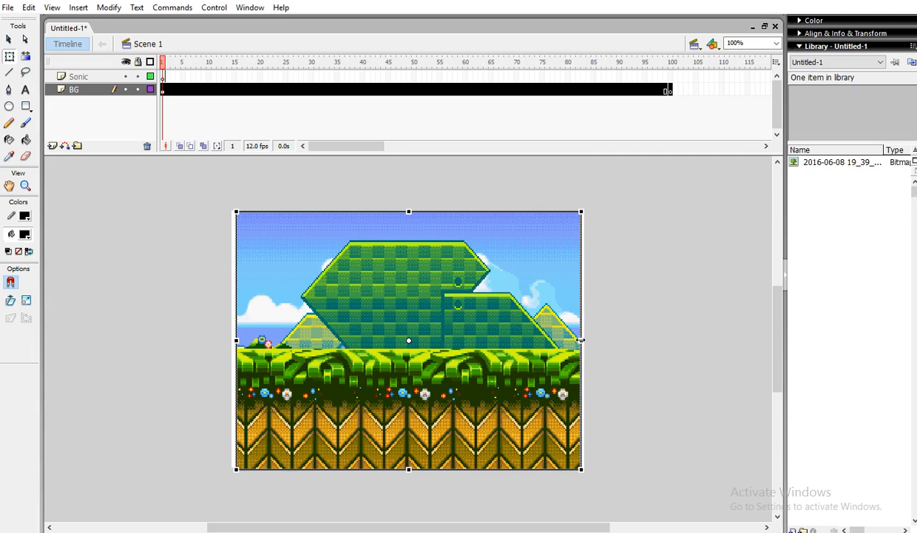
- Stretch the background image horizontally well beyond both sides of the stage and preview the movie
drag(581, 340, 692, 305)
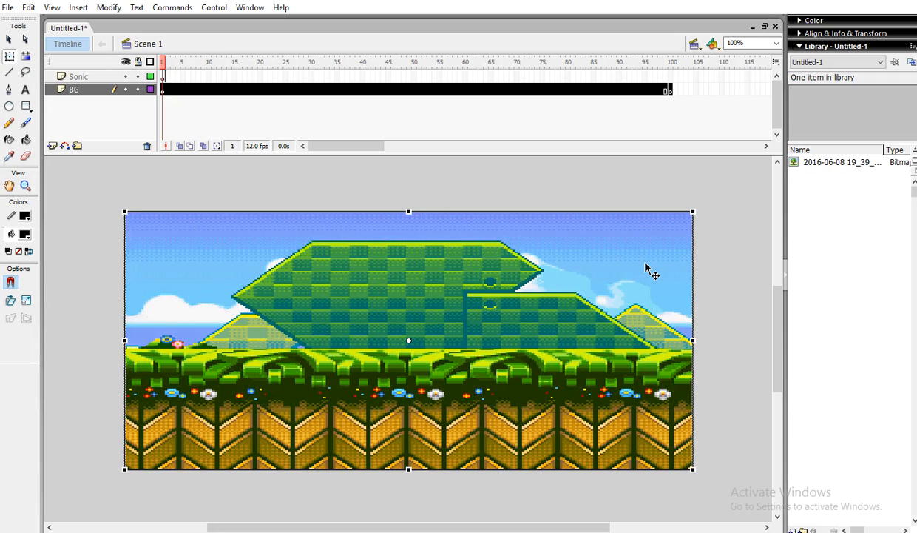
key(ctrl+Return)
click(619, 127)
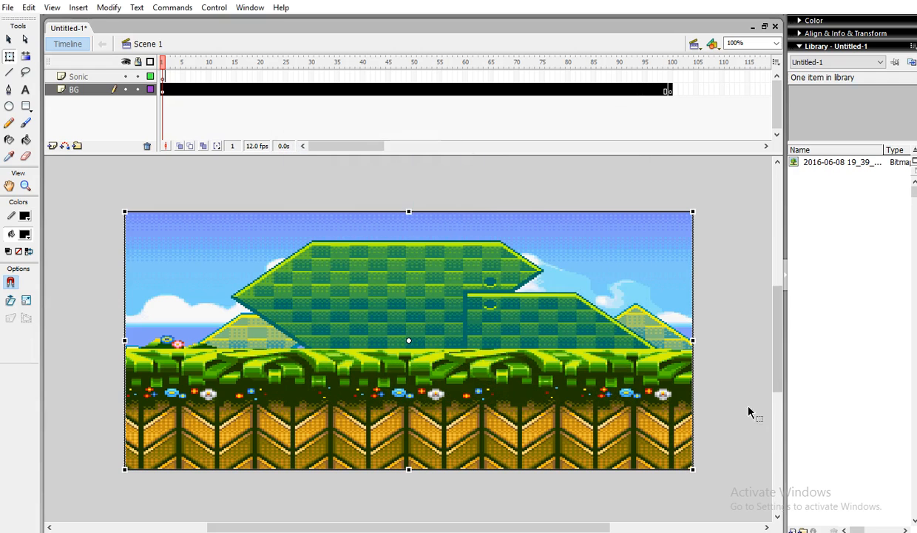
- Narrow the background image horizontally to match the stage's width
drag(695, 339, 586, 341)
drag(586, 343, 585, 343)
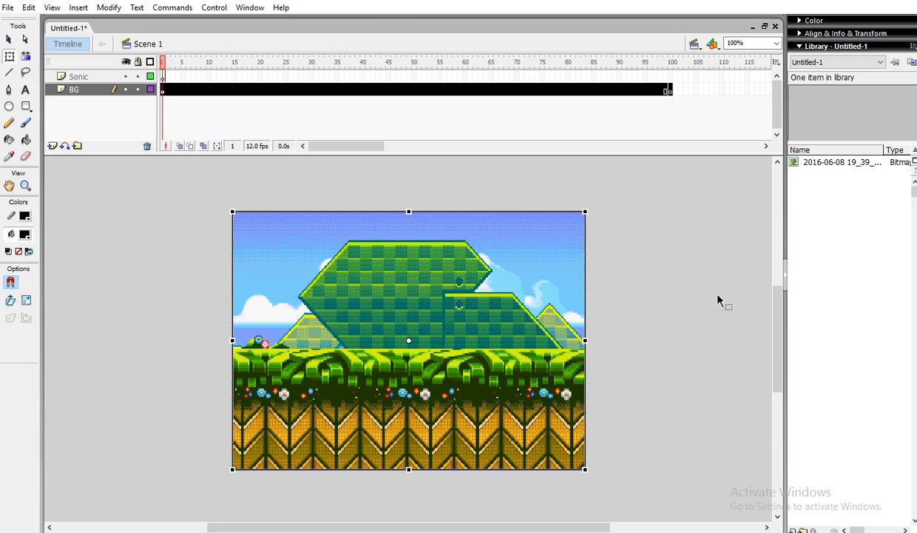
drag(509, 315, 525, 325)
click(29, 8)
click(41, 22)
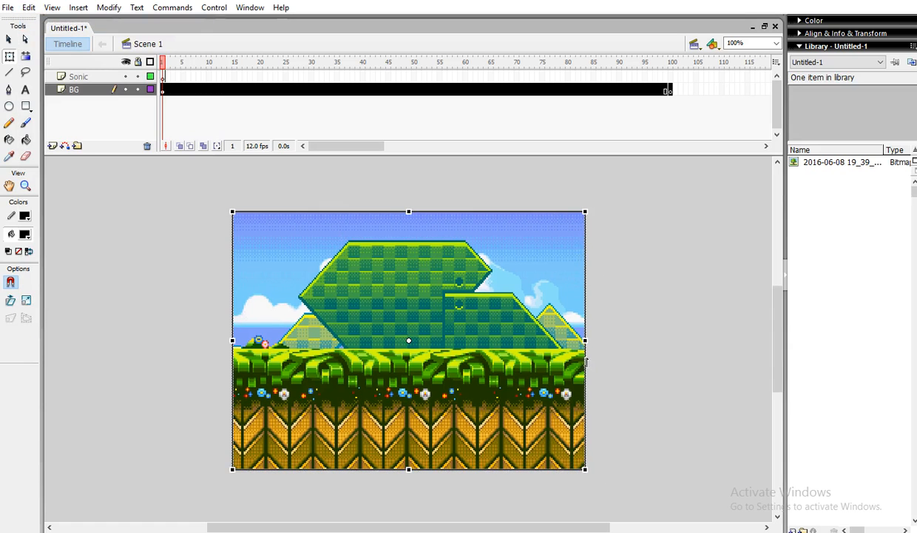
- Remove frame 100 from the BG layer and return the playhead to frame 1
drag(164, 63, 680, 103)
click(666, 92)
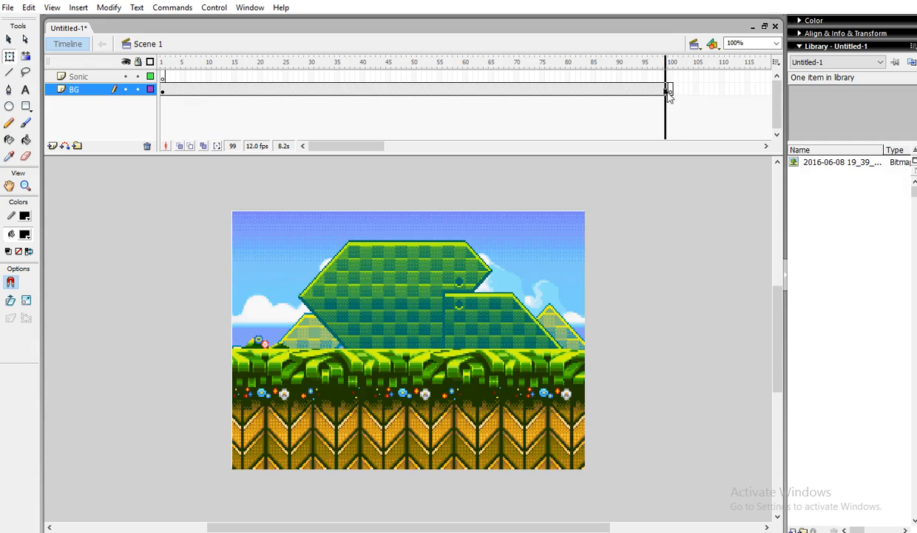
right_click(670, 90)
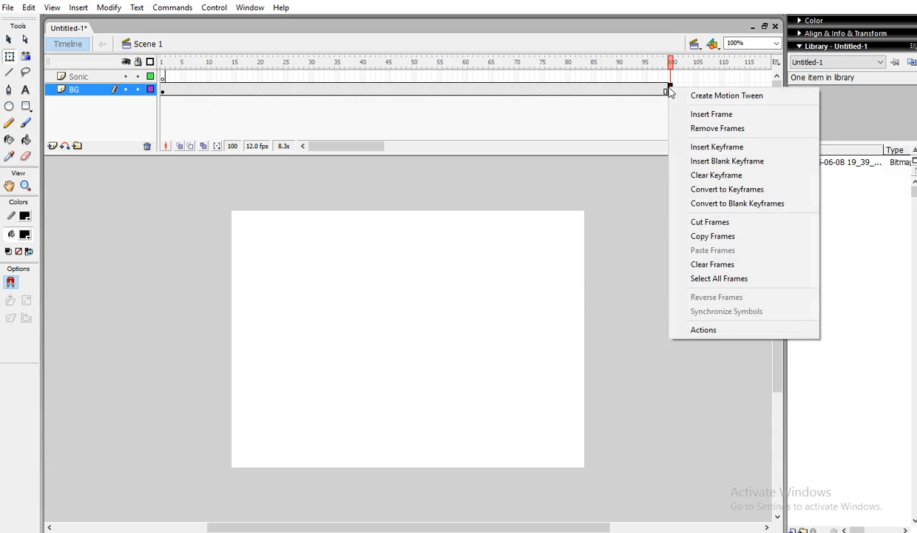
click(717, 128)
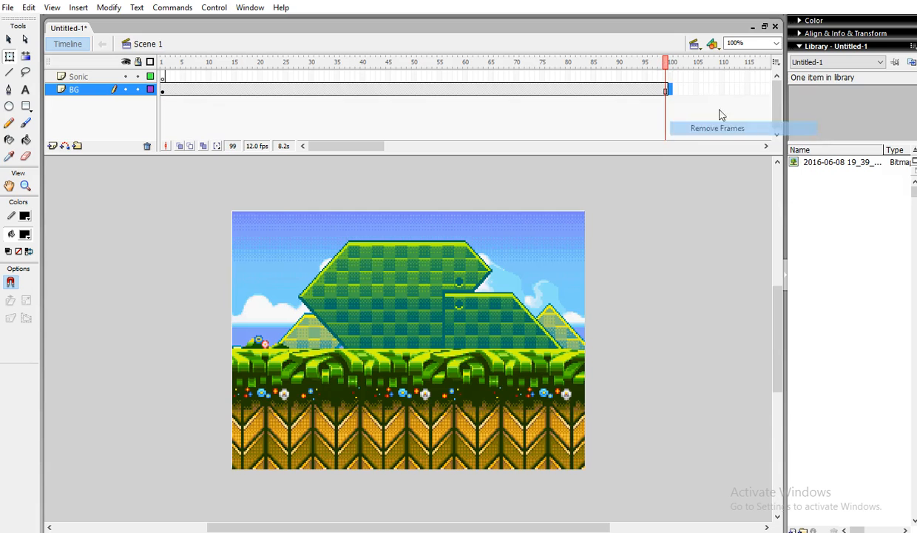
drag(664, 64, 155, 108)
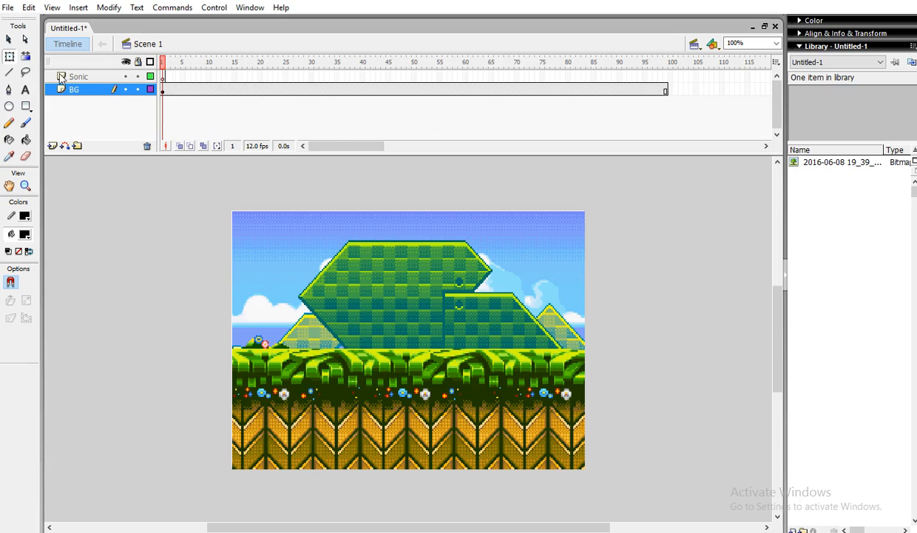
- Select the Sonic layer and import "sonic running gif 1" from the Downloads folder into the library
click(84, 77)
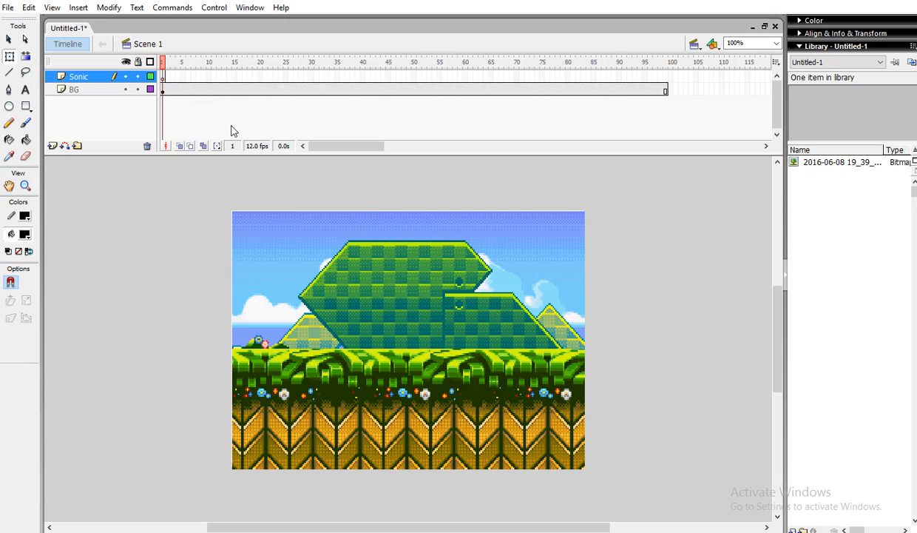
click(7, 8)
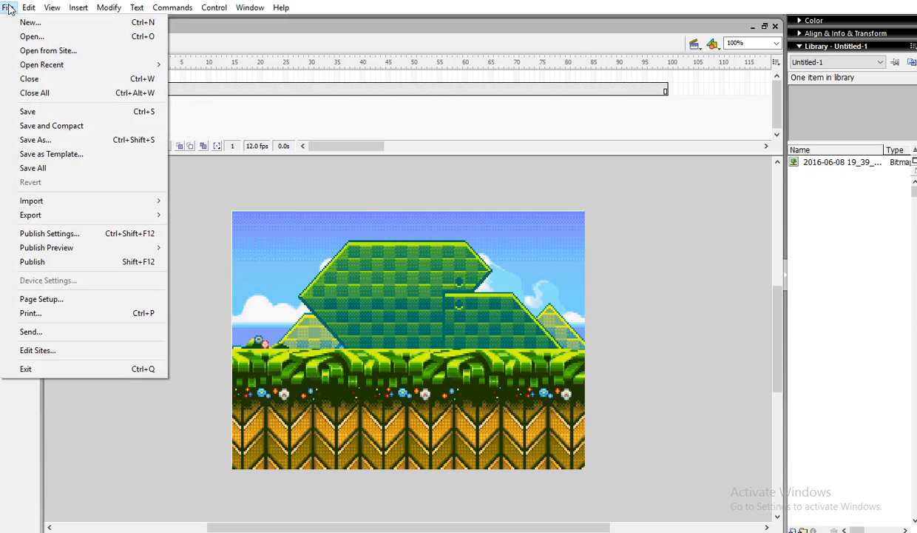
mouse_move(63, 199)
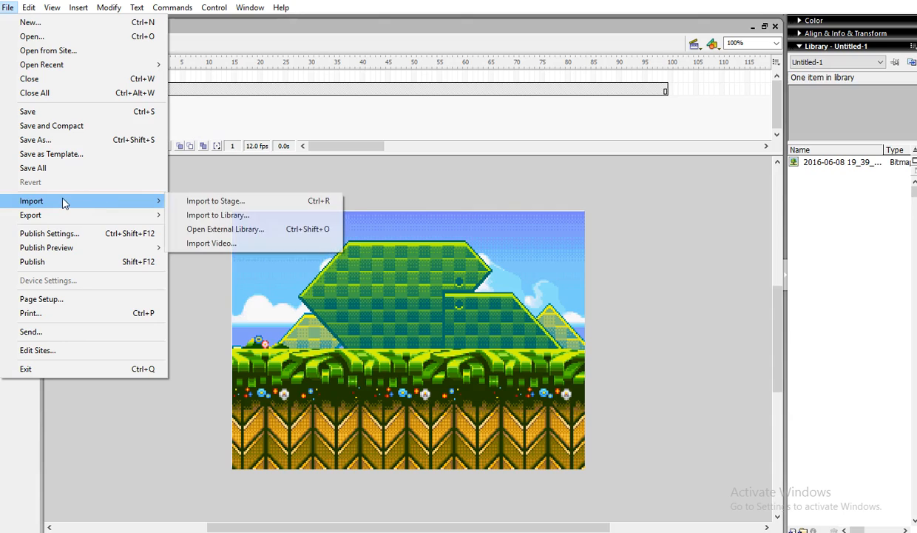
click(218, 215)
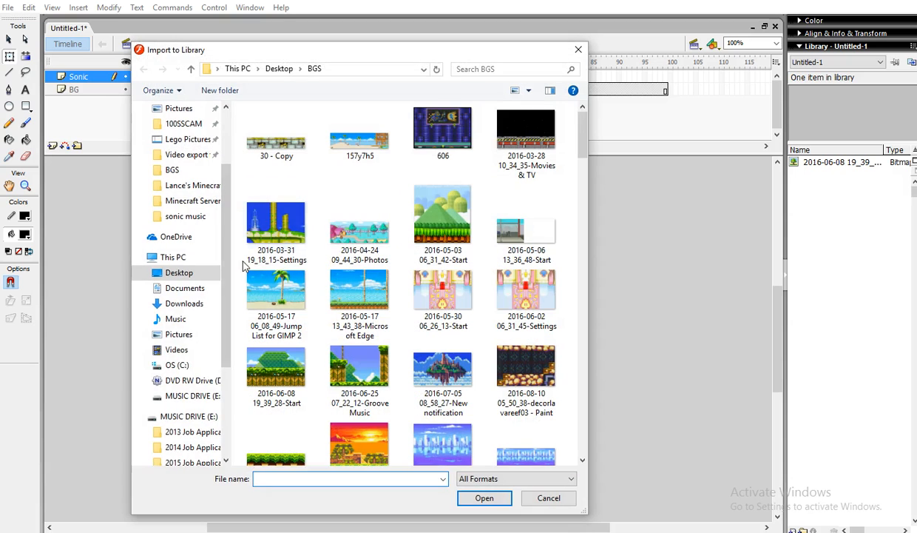
click(181, 303)
scroll(499, 368, down, 5)
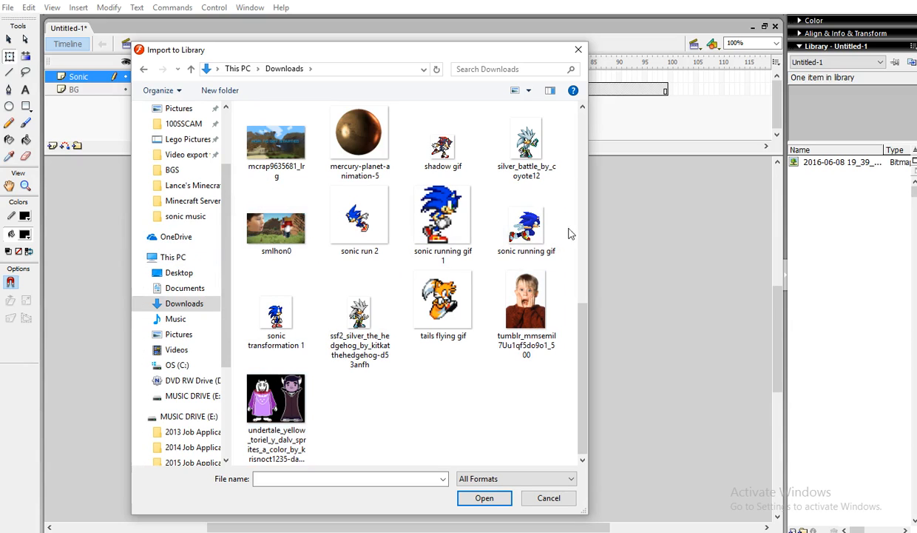
click(451, 230)
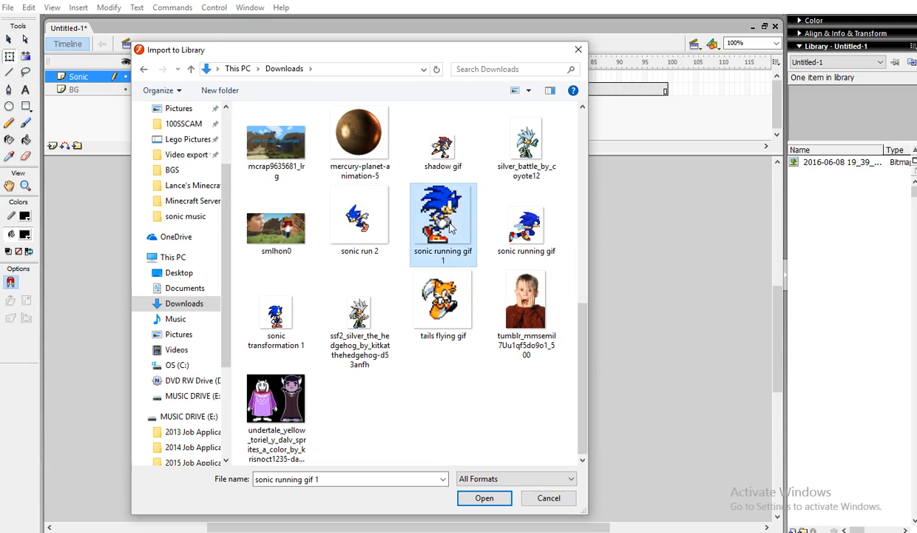
click(481, 500)
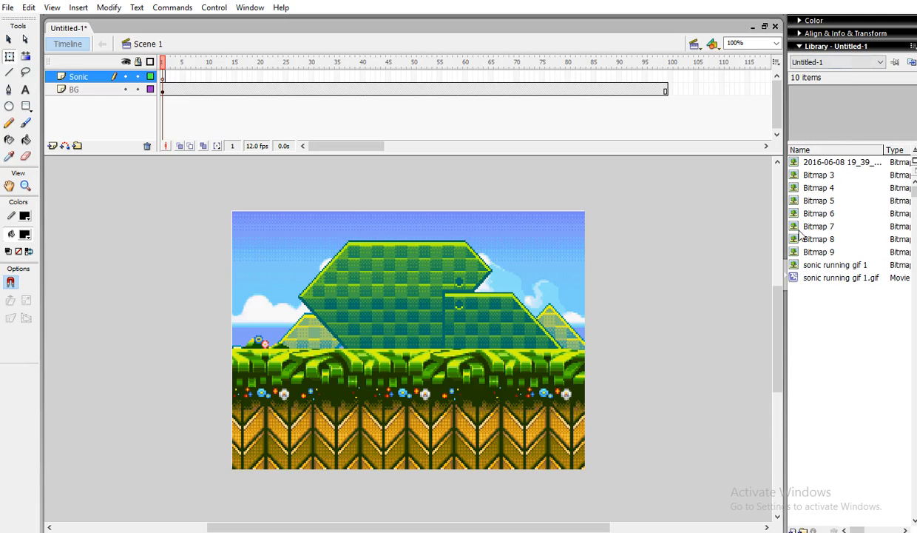
- Examine the imported running frames from Bitmap 3 to Bitmap 9 and the "sonic running gif 1.gif" movie clip in the library
click(804, 176)
click(805, 188)
click(804, 201)
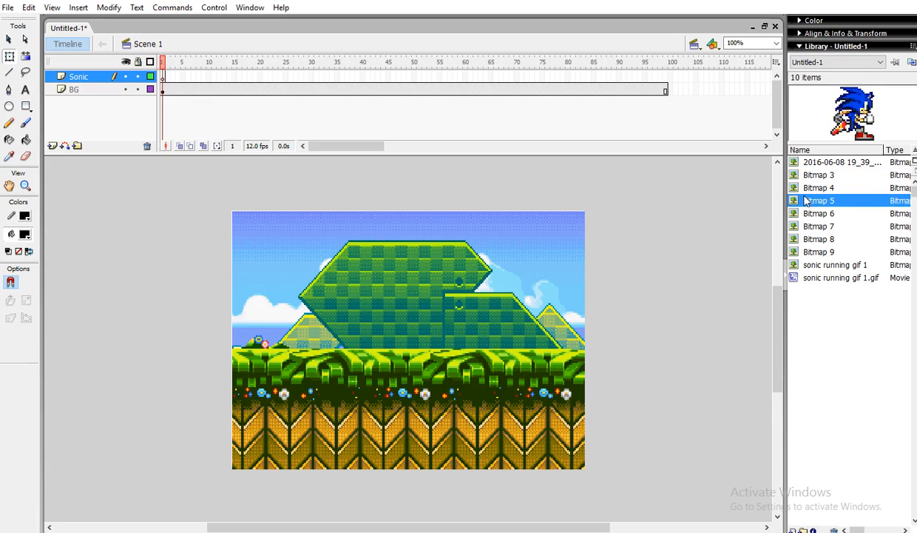
click(805, 213)
click(808, 227)
click(809, 239)
click(810, 252)
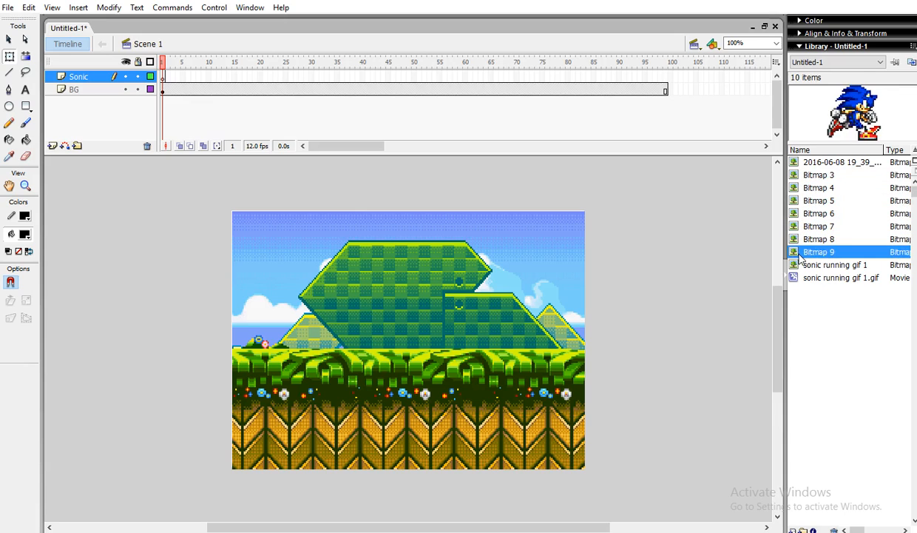
click(812, 265)
click(816, 279)
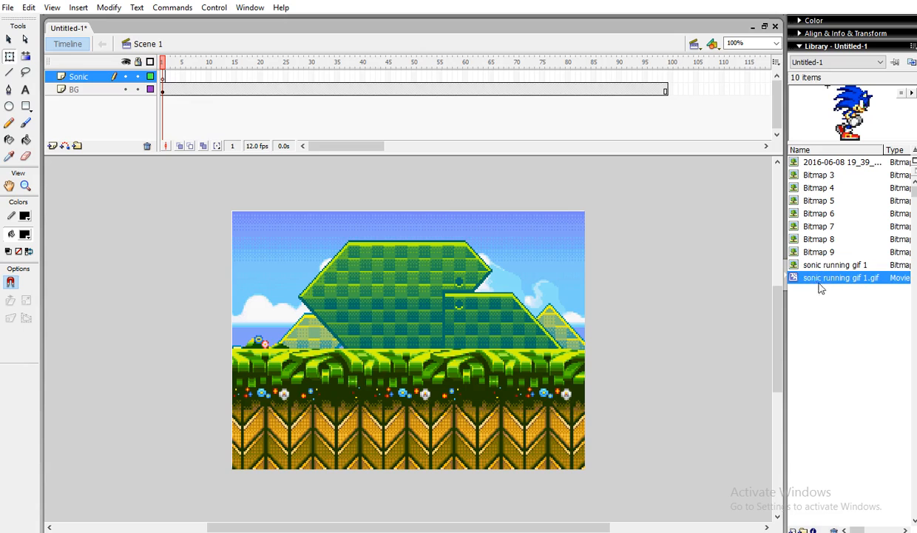
- Place the "sonic running gif 1.gif" movie clip on the Sonic layer, scale it down and stand it on the grass mid-stage
drag(816, 279, 405, 344)
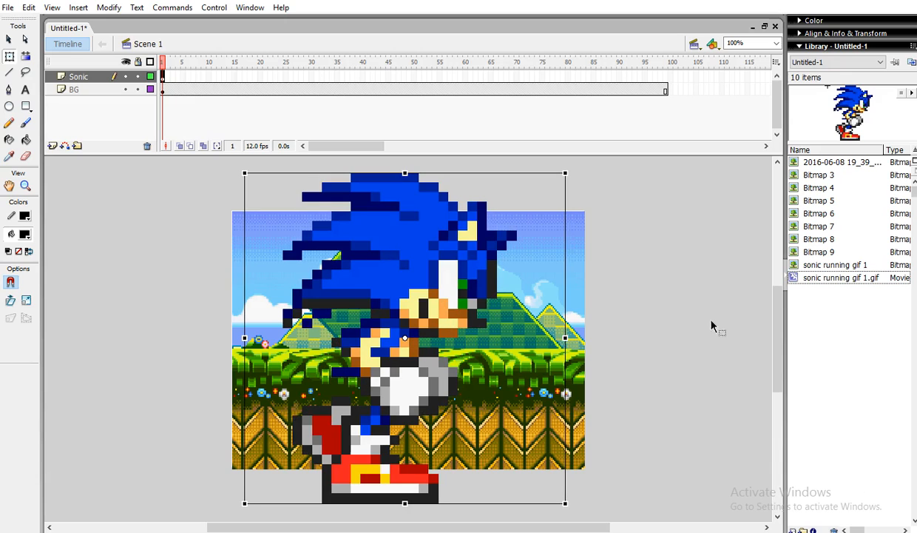
drag(564, 175, 450, 286)
drag(427, 333, 413, 293)
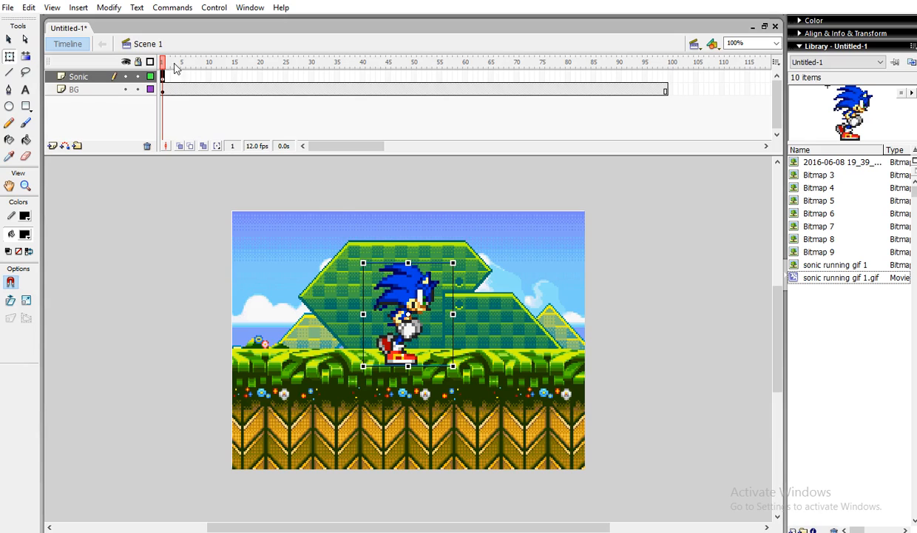
- Insert a keyframe at frame 40 of the Sonic layer
drag(167, 63, 365, 77)
right_click(364, 77)
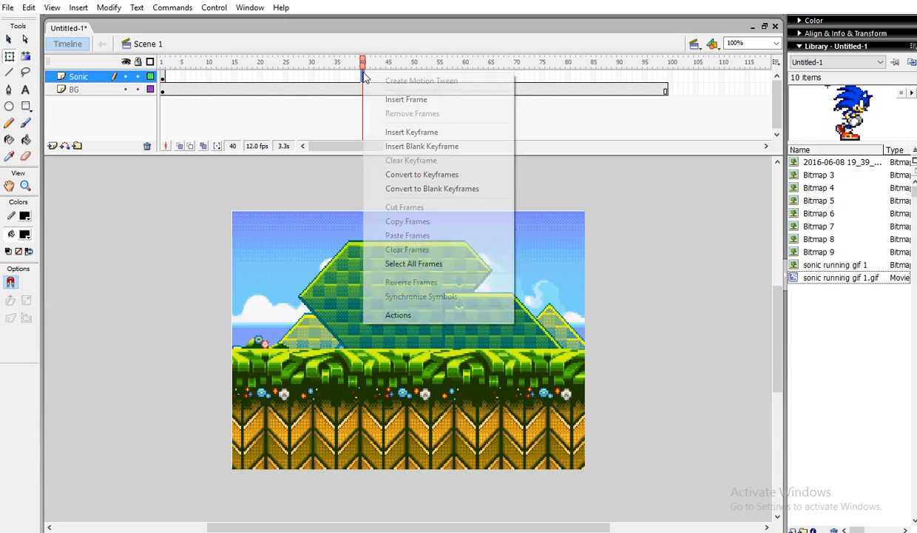
click(396, 132)
- Remove the BG layer's frames from frame 55 to the end and return the playhead to frame 1
drag(364, 65, 441, 92)
key(Return)
right_click(441, 90)
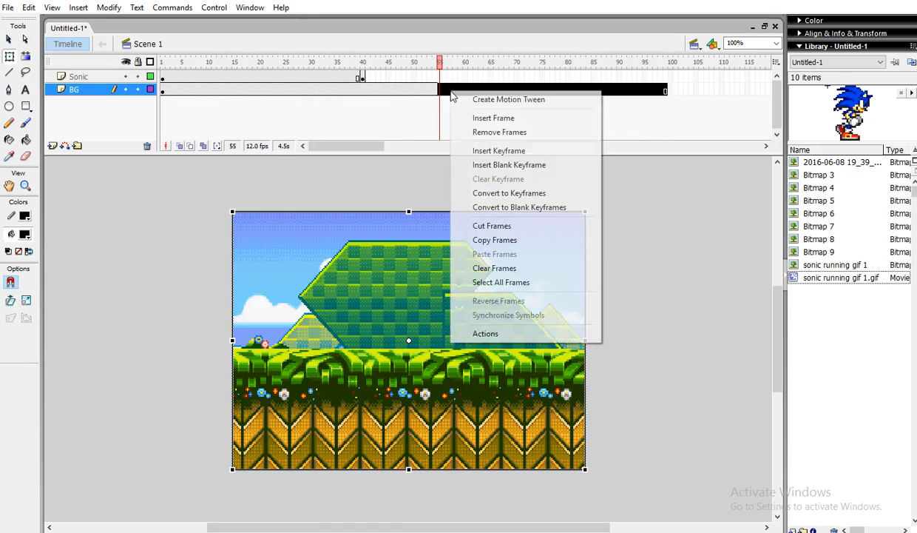
click(491, 131)
drag(435, 64, 158, 67)
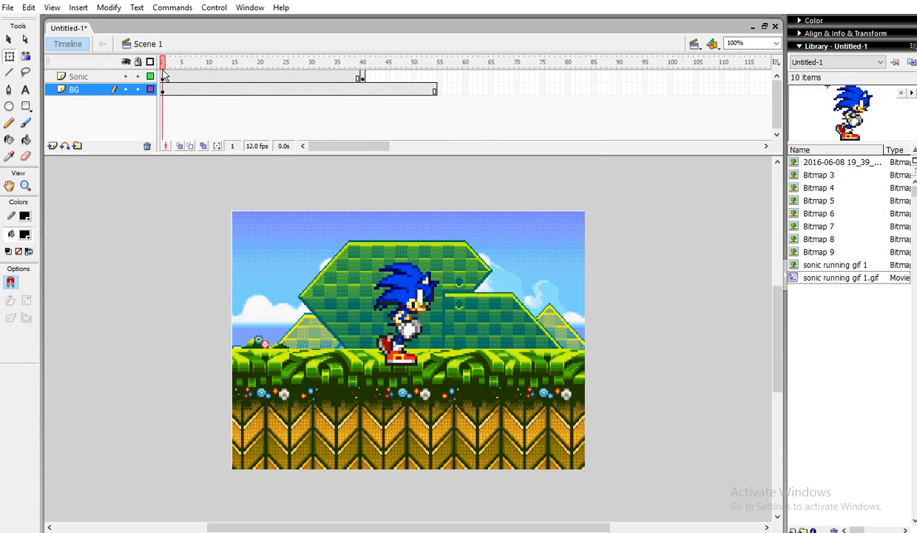
- Preview the movie to check Sonic's running cycle, close it and return to frame 1
key(ctrl+Return)
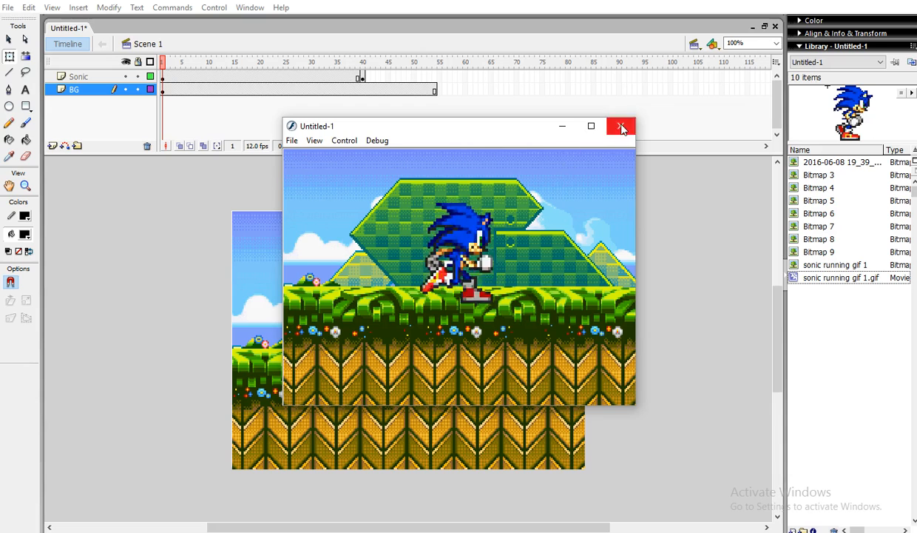
click(621, 126)
drag(336, 63, 163, 63)
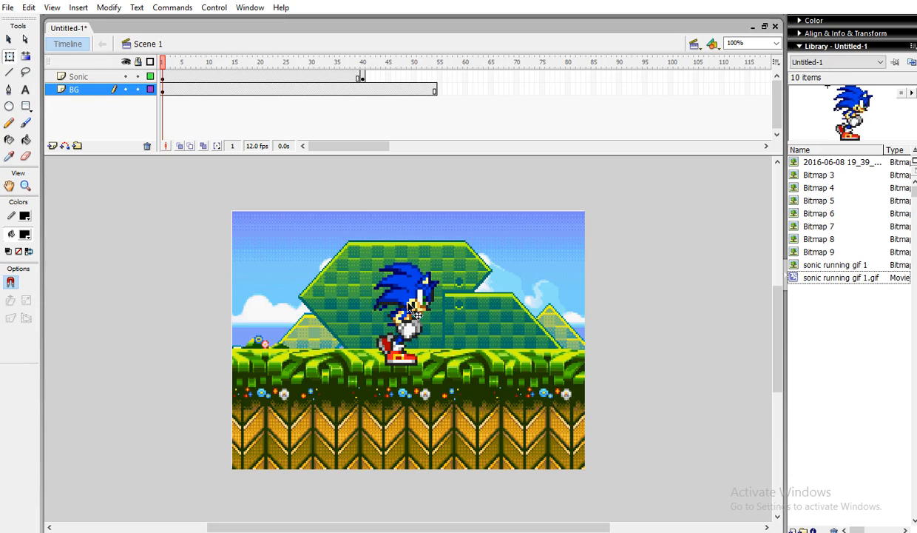
- Move Sonic beyond the stage's left edge at frame 1 and create a motion tween up to the frame 40 keyframe
drag(409, 305, 175, 311)
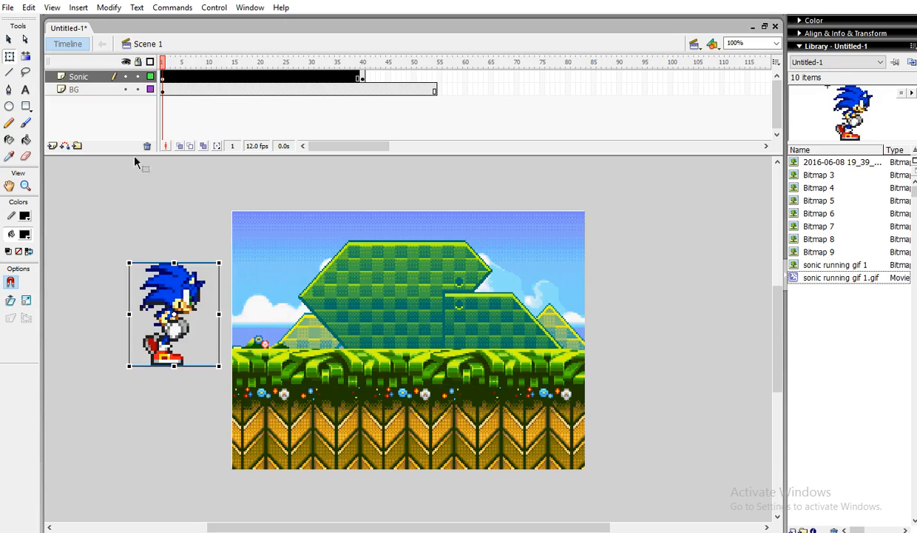
click(165, 77)
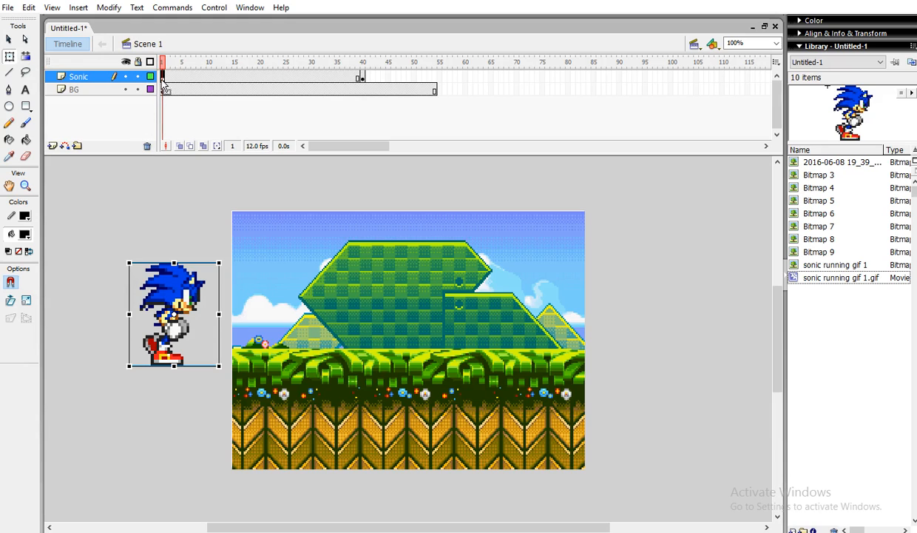
right_click(163, 74)
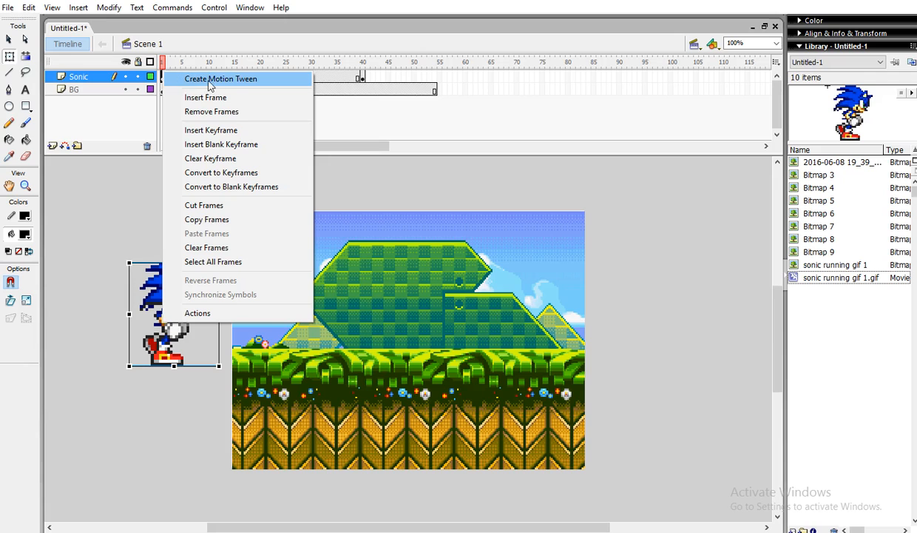
click(235, 80)
mouse_move(163, 62)
mouse_down()
mouse_move(369, 64)
mouse_move(167, 63)
mouse_up()
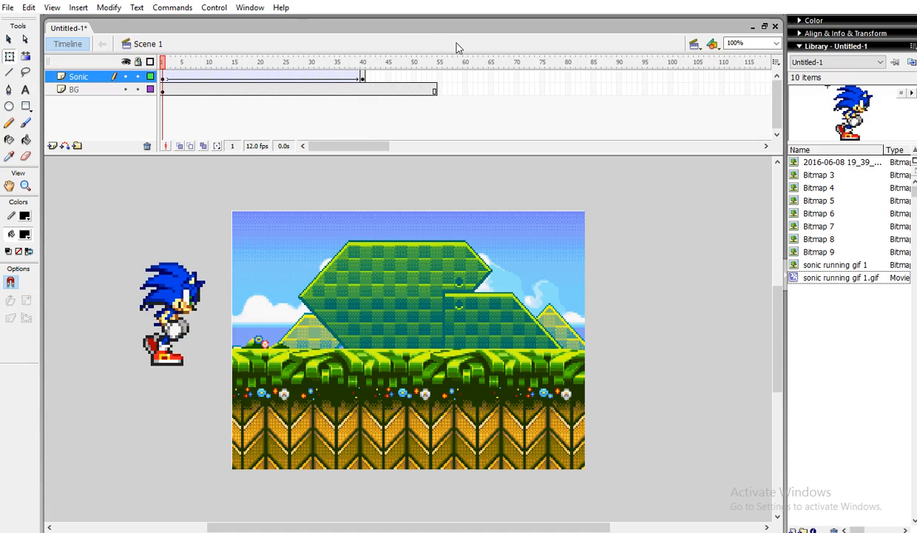
- Move Sonic beyond the stage's right edge at frame 40 and return the playhead to frame 1
click(162, 78)
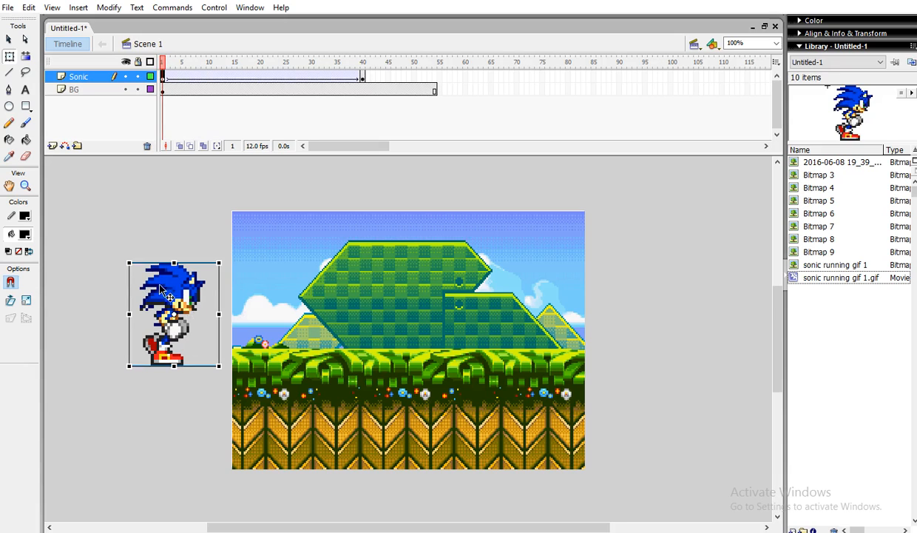
click(363, 78)
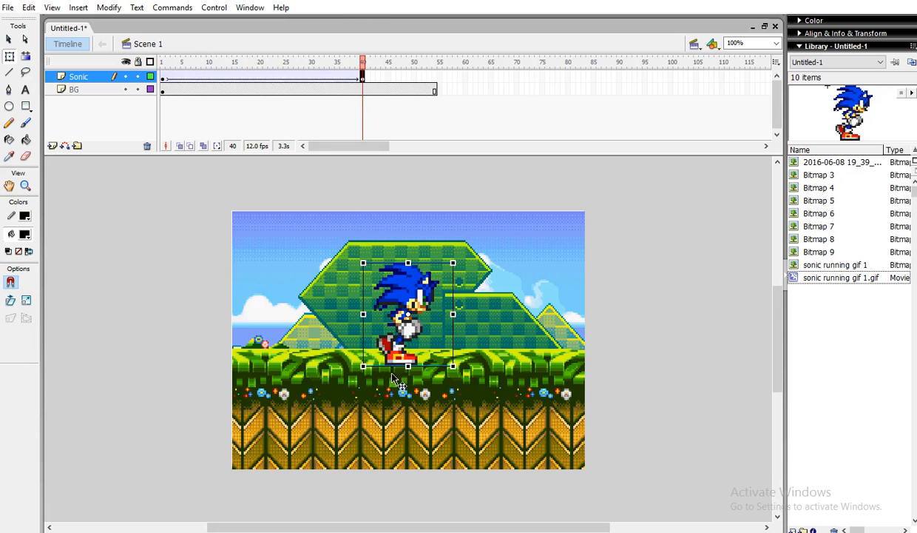
drag(404, 295, 641, 296)
drag(363, 66, 163, 66)
click(166, 78)
drag(164, 64, 85, 63)
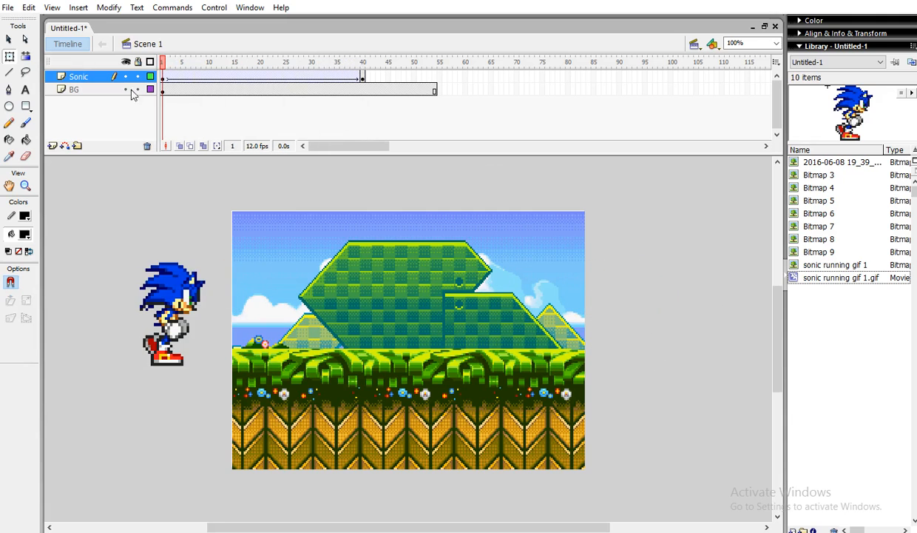
- Preview the movie twice to check Sonic running across the stage, closing the preview each time
key(ctrl+Return)
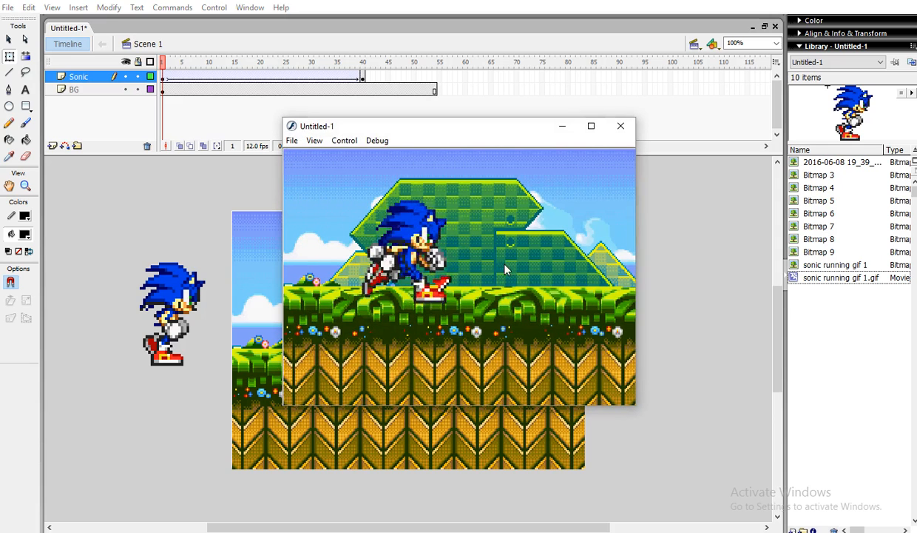
click(620, 126)
key(ctrl+Return)
click(620, 126)
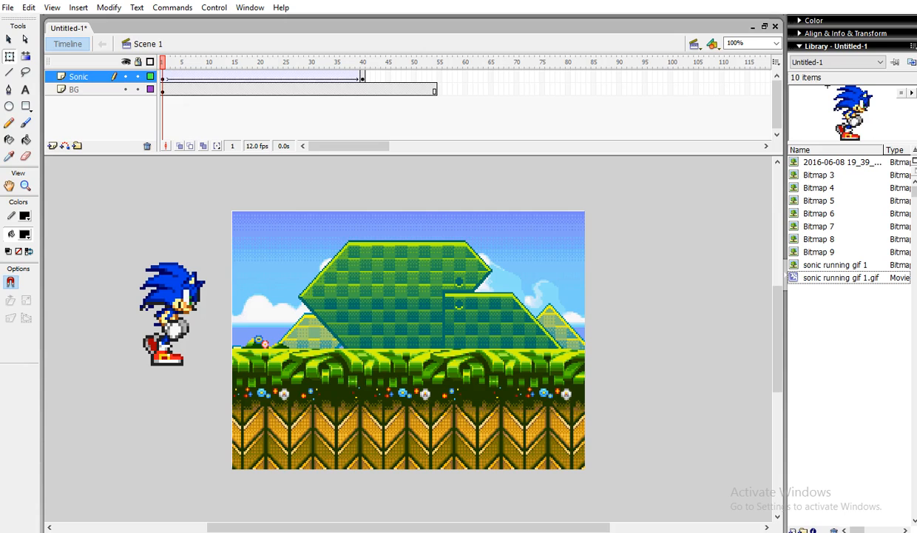
- Open the Vcam file as a second document alongside the Sonic animation
click(8, 9)
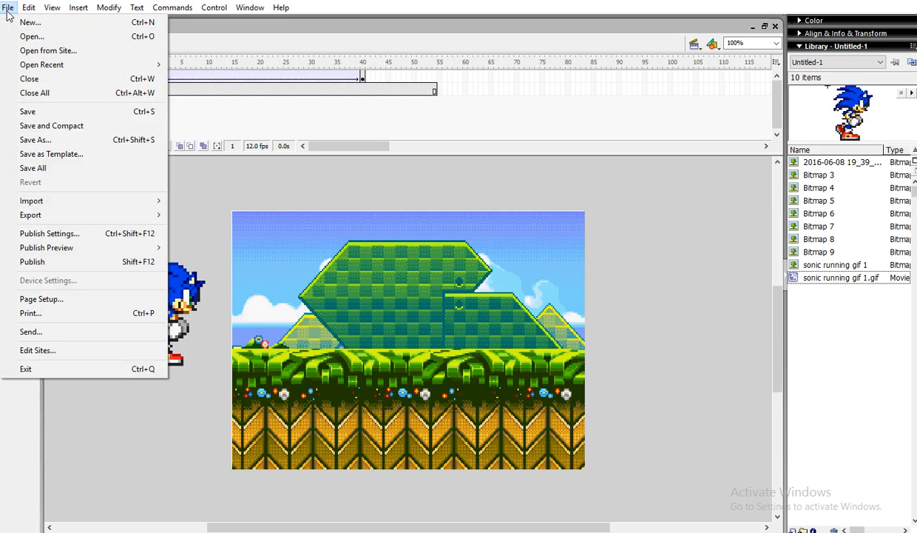
click(863, 8)
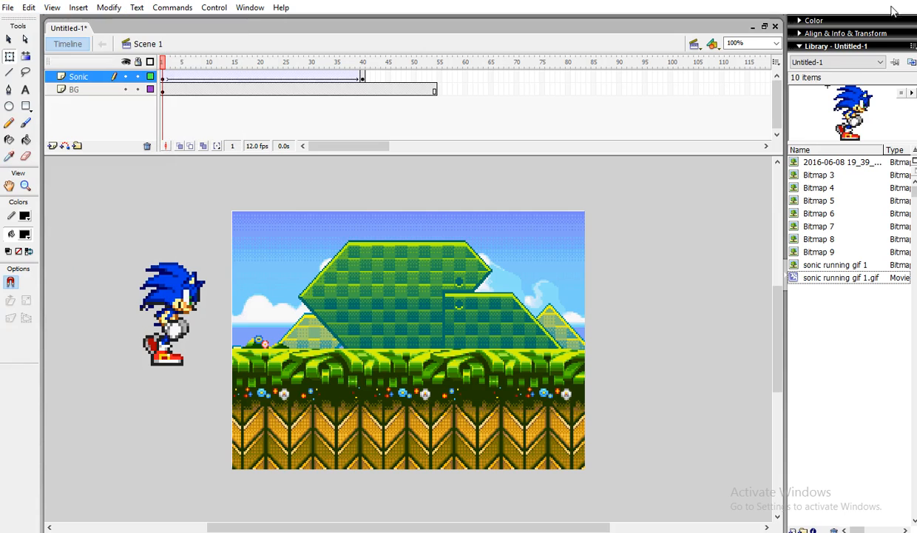
click(866, 2)
drag(838, 418, 398, 348)
click(672, 2)
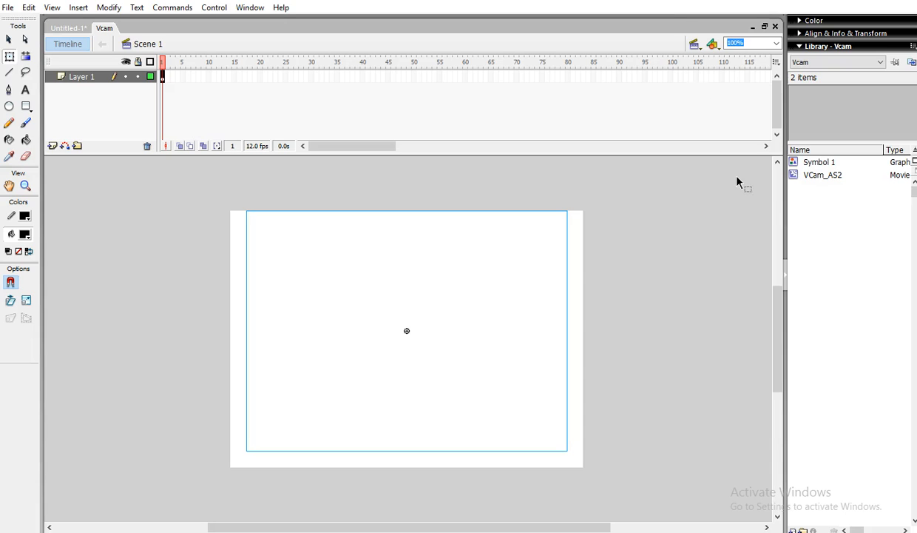
- Lock the Sonic and BG layers in Untitled-1 and copy the virtual camera from the Vcam document
click(67, 29)
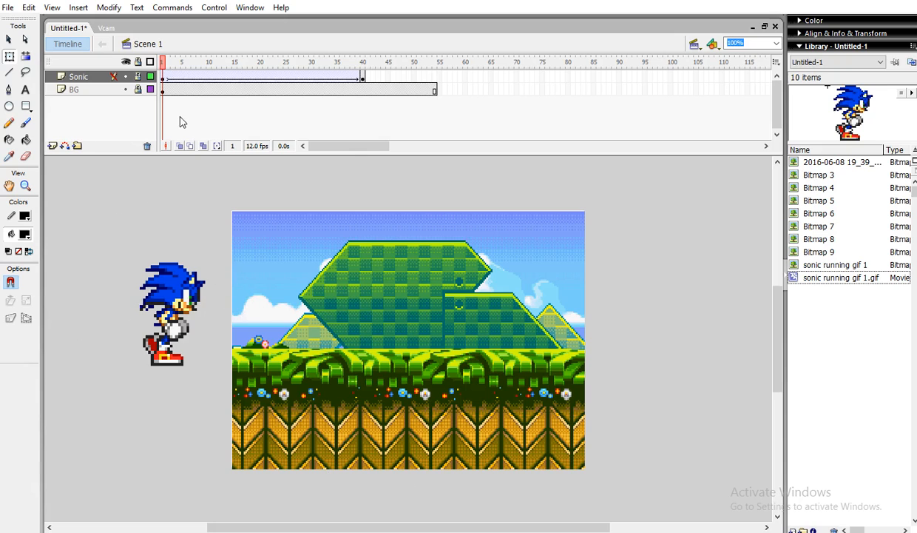
click(104, 28)
click(70, 28)
click(104, 28)
click(70, 28)
click(104, 28)
right_click(244, 244)
click(270, 264)
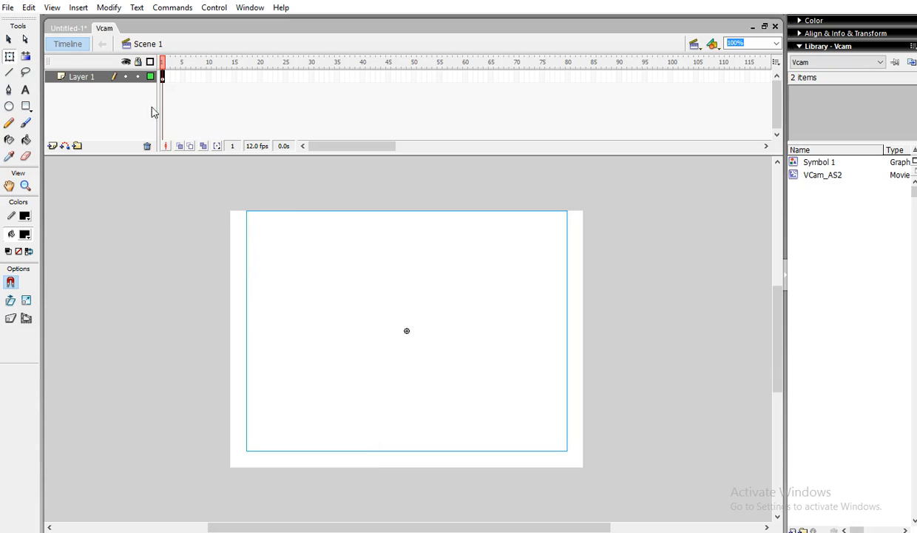
- Try to paste the copied virtual camera onto the Untitled-1 stage
click(70, 28)
right_click(299, 290)
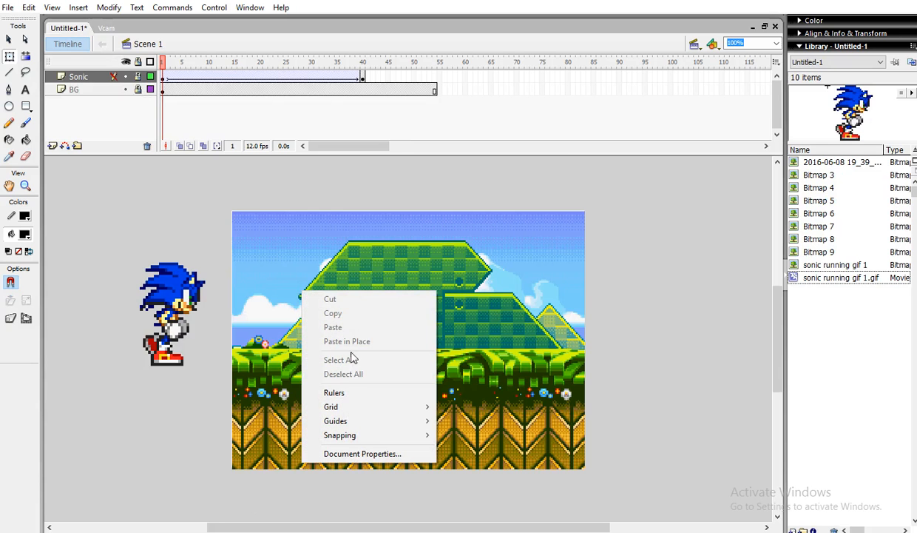
click(30, 7)
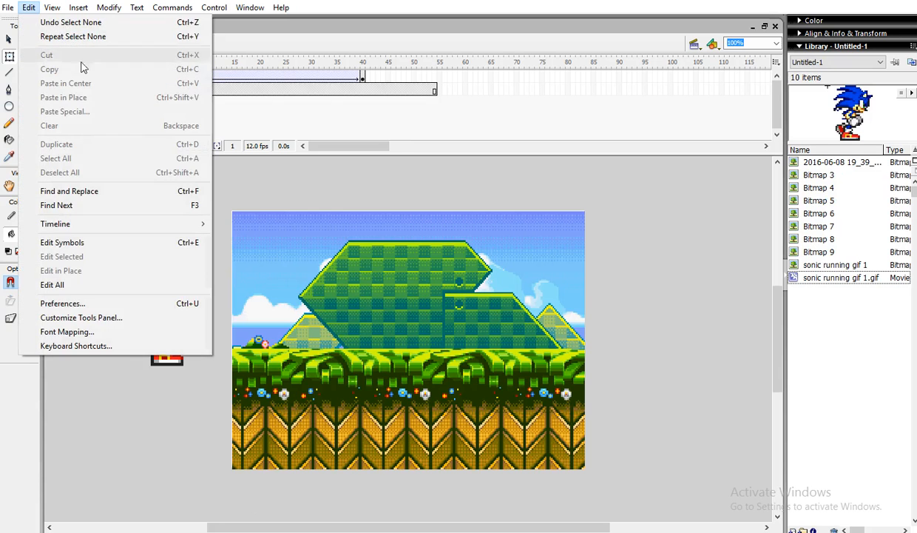
click(301, 35)
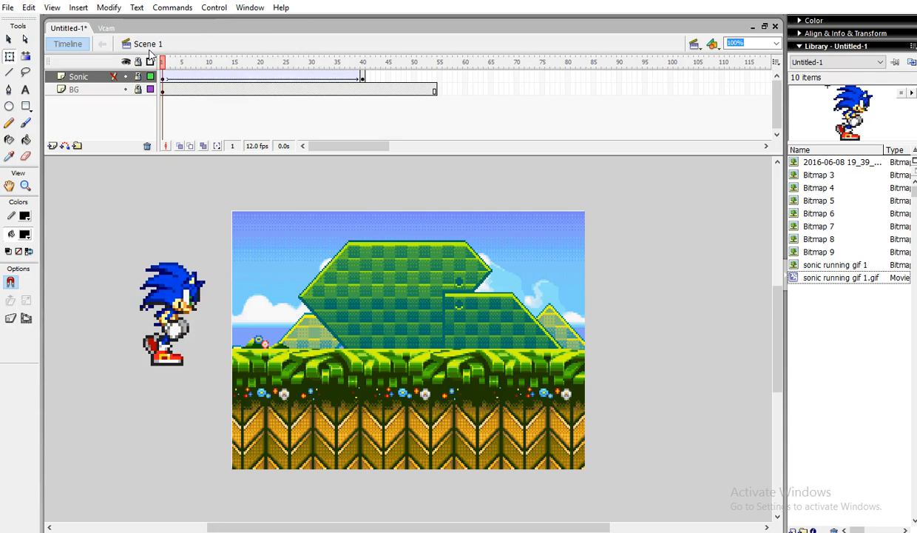
- Shift the virtual camera on the Vcam stage and copy it again
click(106, 28)
drag(432, 325, 481, 330)
right_click(480, 330)
click(513, 76)
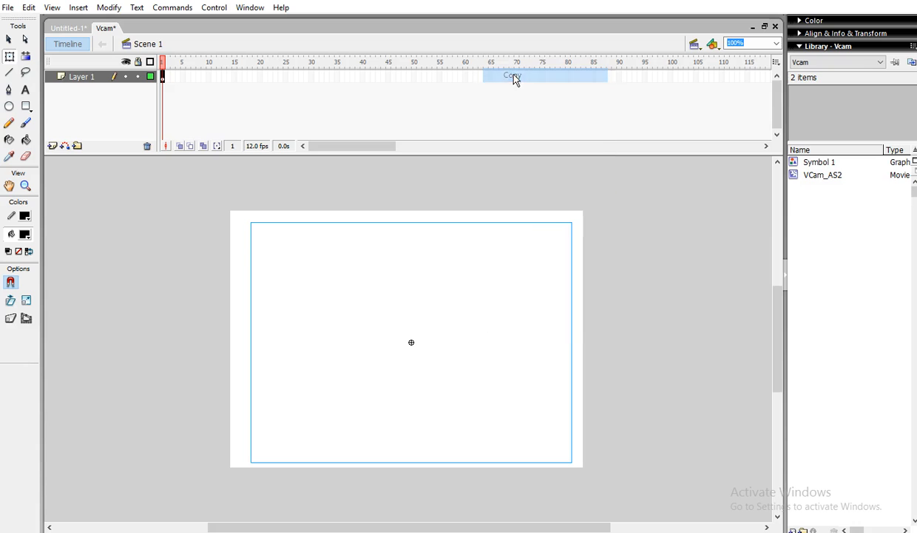
- Try to paste the recopied virtual camera over the background in Untitled-1
click(68, 28)
right_click(320, 294)
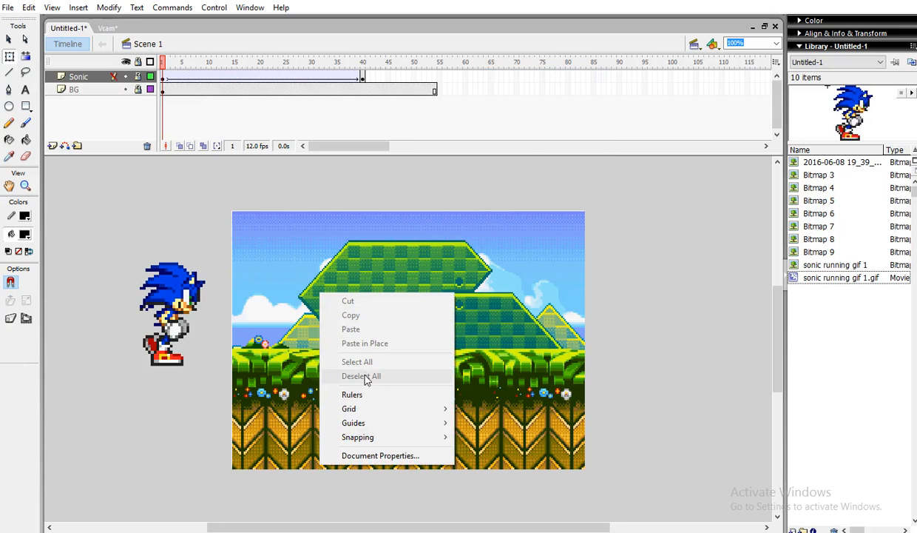
click(26, 8)
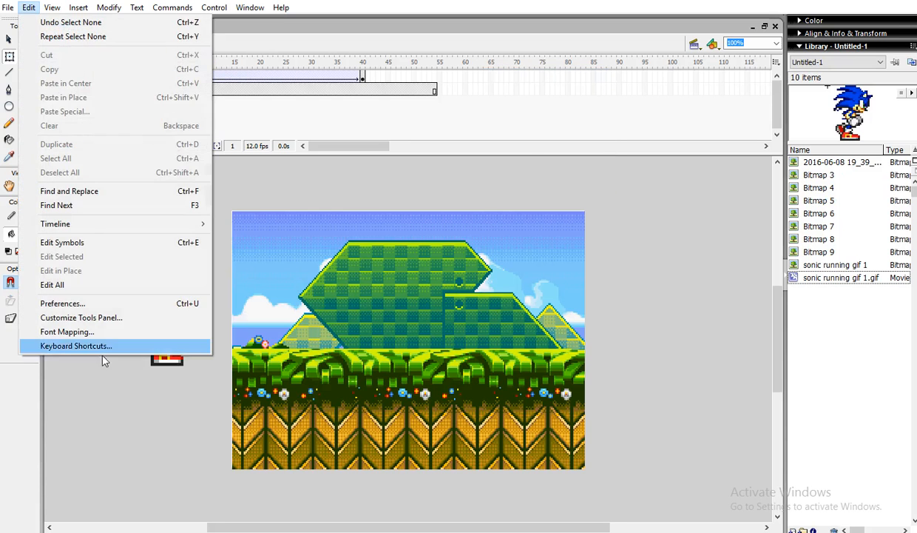
click(95, 398)
- Recopy the virtual camera after shifting it on the Vcam stage, and try to paste it into Untitled-1
click(107, 28)
drag(456, 285, 454, 305)
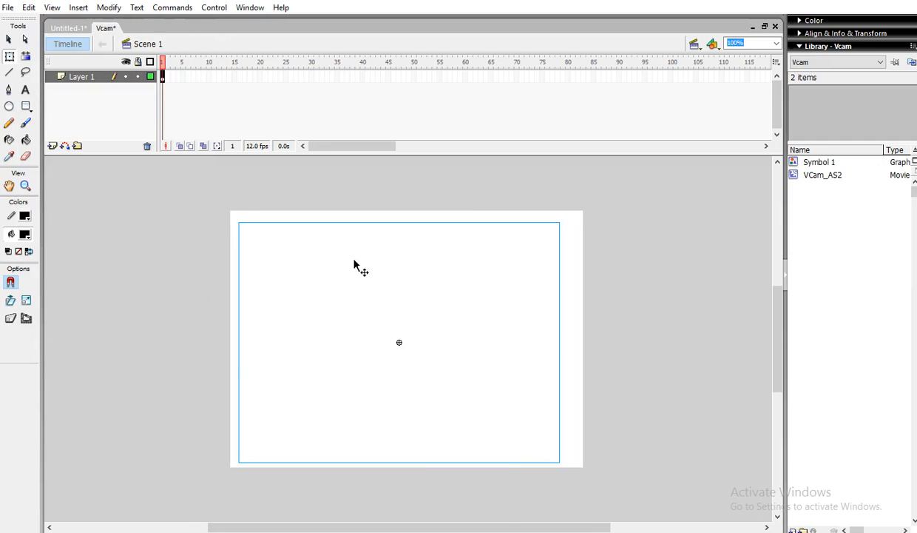
right_click(379, 265)
right_click(345, 224)
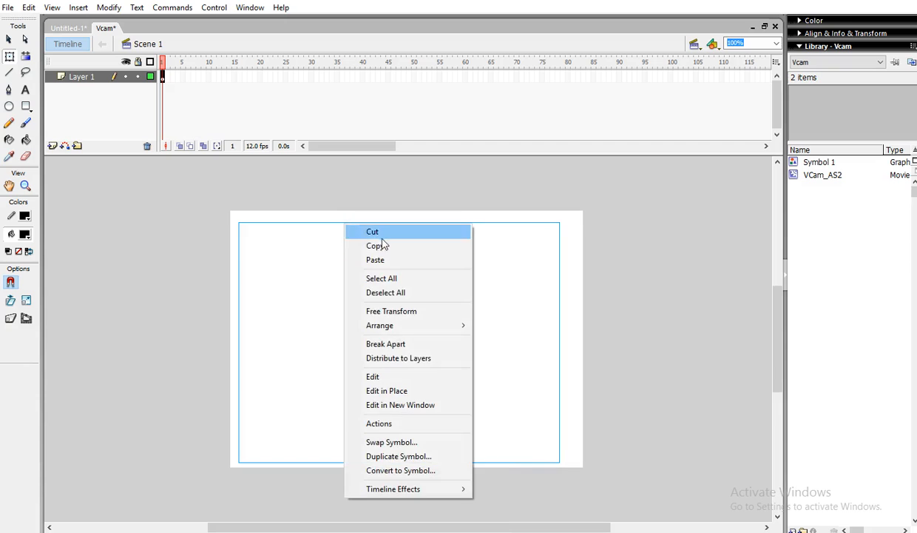
click(383, 246)
right_click(383, 246)
click(411, 267)
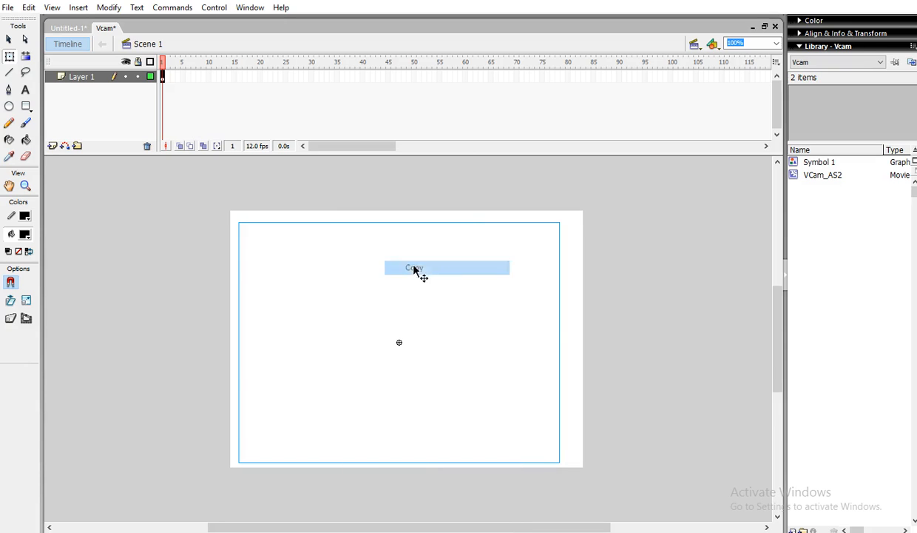
click(68, 28)
right_click(371, 291)
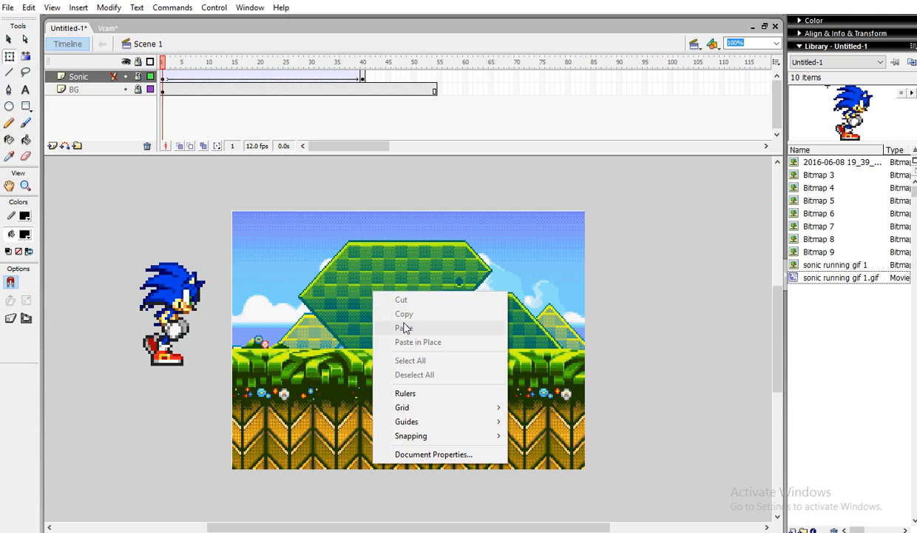
- Move the virtual camera near the middle of the Vcam stage, and undo entering its VCam_AS2 symbol to return to Scene 1
click(107, 25)
drag(368, 321, 411, 334)
right_click(458, 334)
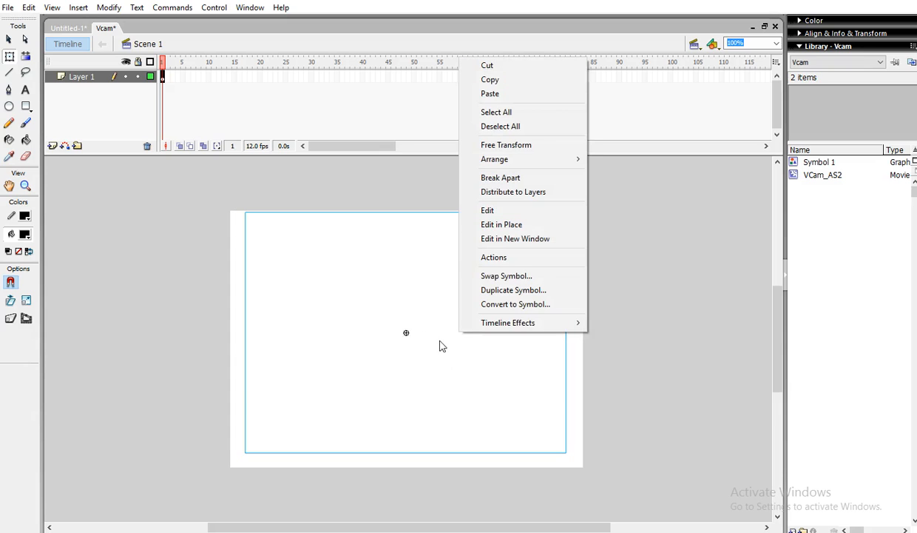
double_click(256, 324)
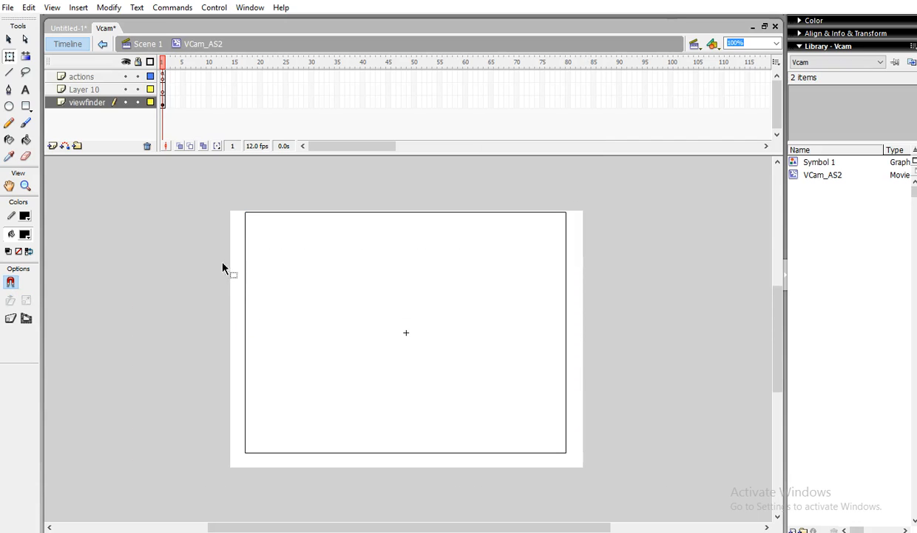
click(29, 7)
click(66, 22)
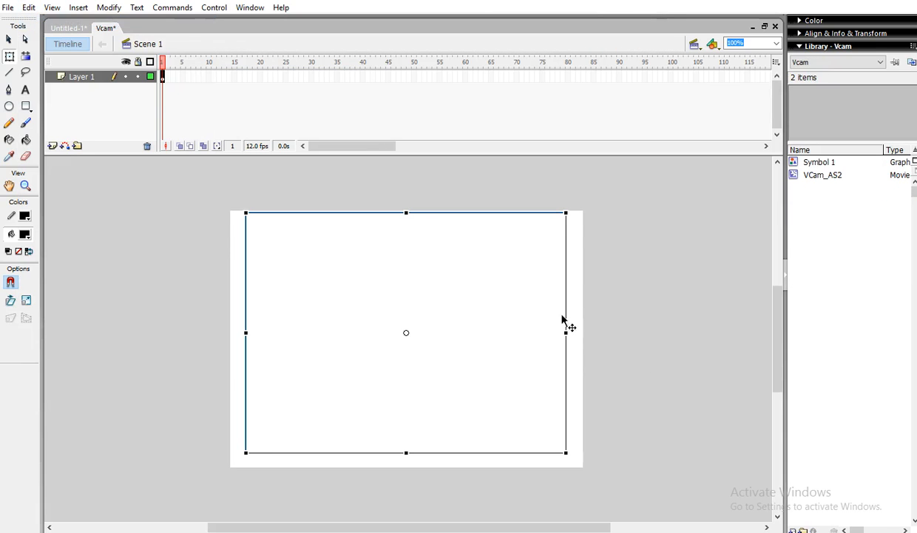
- Copy the selected virtual camera and try to paste it onto the stage of the Sonic animation
right_click(441, 319)
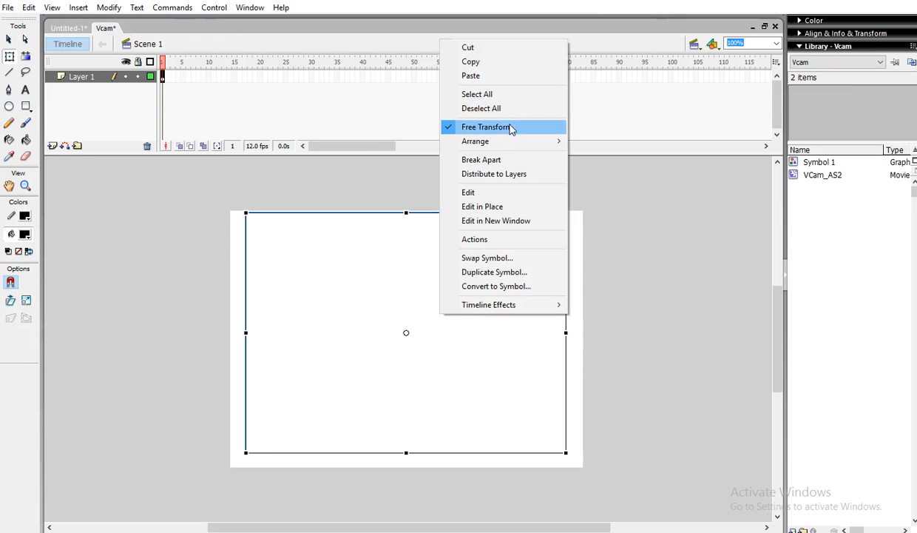
click(485, 63)
click(68, 28)
right_click(348, 226)
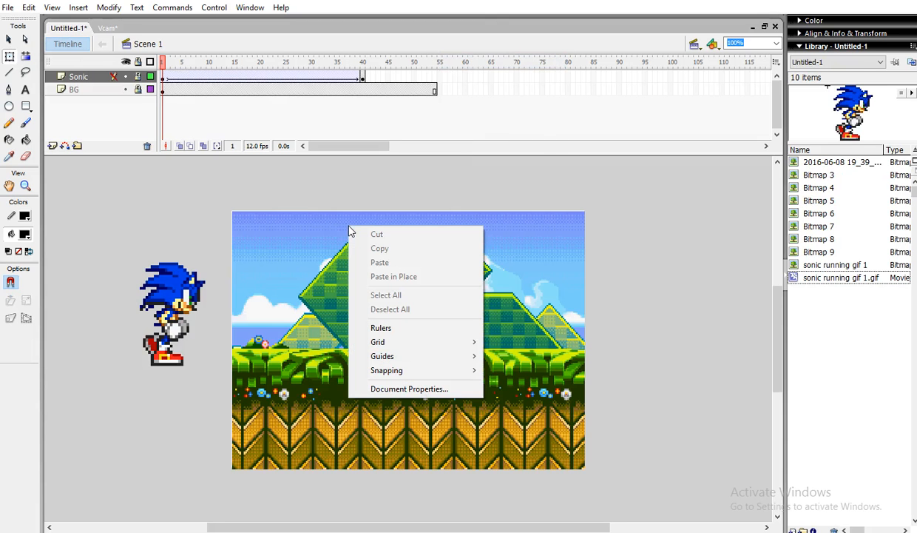
click(105, 28)
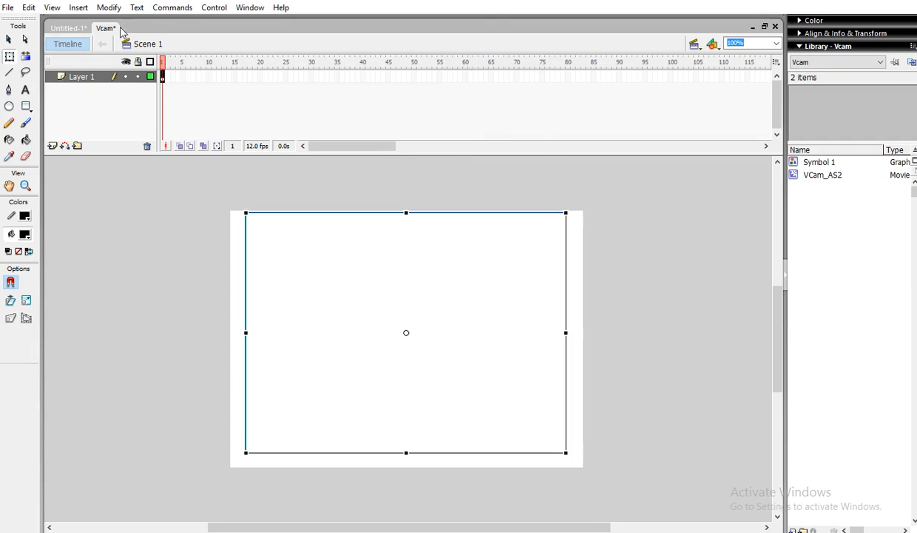
- Nudge the virtual camera on the Vcam stage, recopy it and try pasting it into Untitled-1 again
mouse_move(458, 303)
mouse_down()
mouse_move(454, 315)
mouse_move(480, 293)
mouse_move(448, 320)
mouse_move(551, 311)
mouse_move(423, 314)
mouse_move(453, 309)
mouse_up()
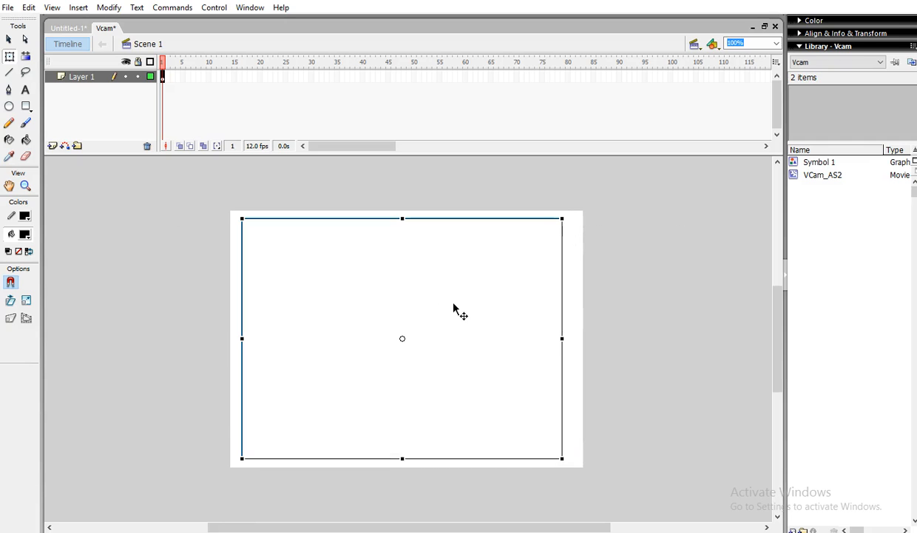
right_click(488, 220)
click(508, 242)
click(68, 28)
right_click(321, 237)
click(104, 30)
click(69, 28)
- Try to bring the Vcam file from the desktop straight into the Flash window, and maximize the window again
drag(592, 1, 393, 4)
drag(839, 418, 124, 385)
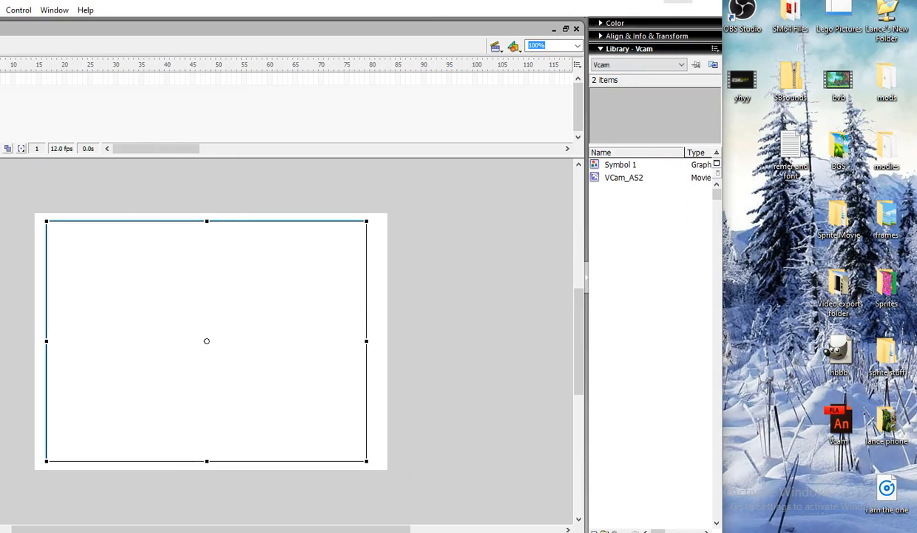
click(679, 1)
click(72, 28)
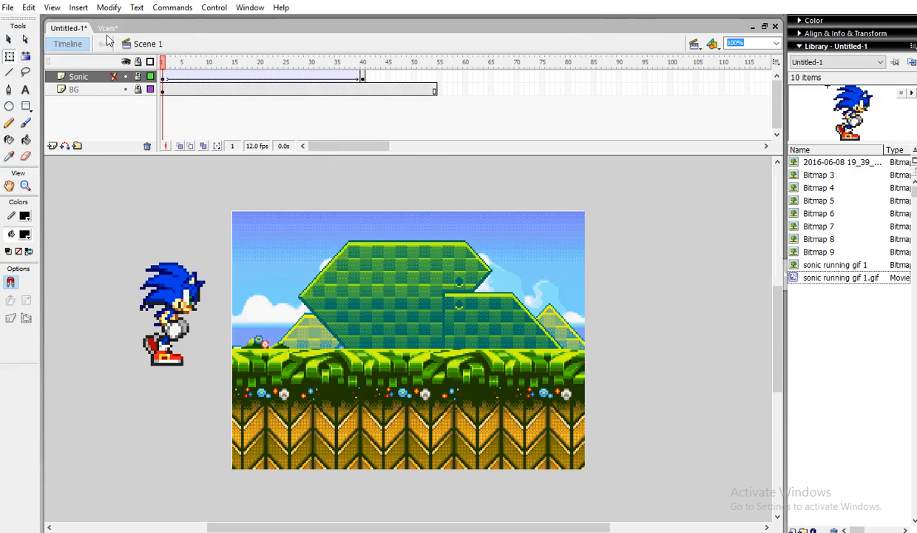
- Select the virtual camera on Layer 1 of the Vcam document and copy it
click(107, 28)
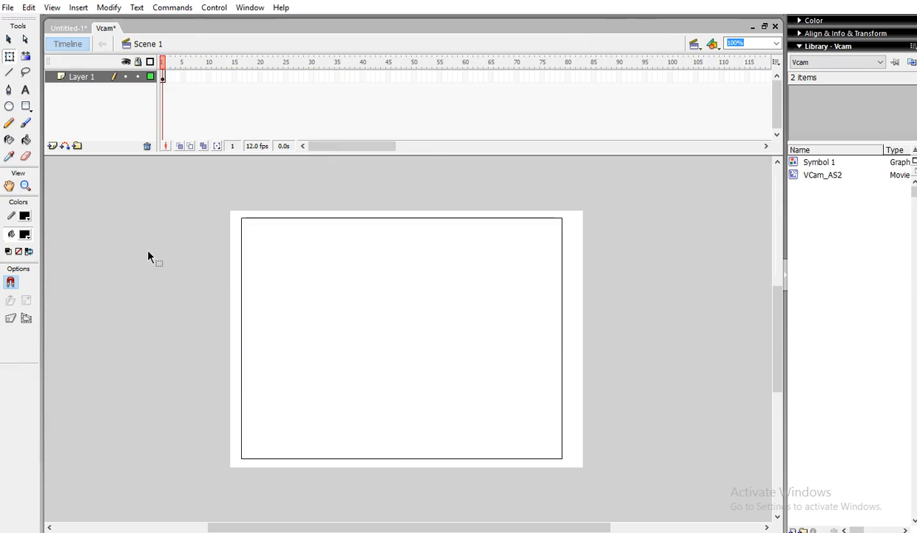
right_click(94, 77)
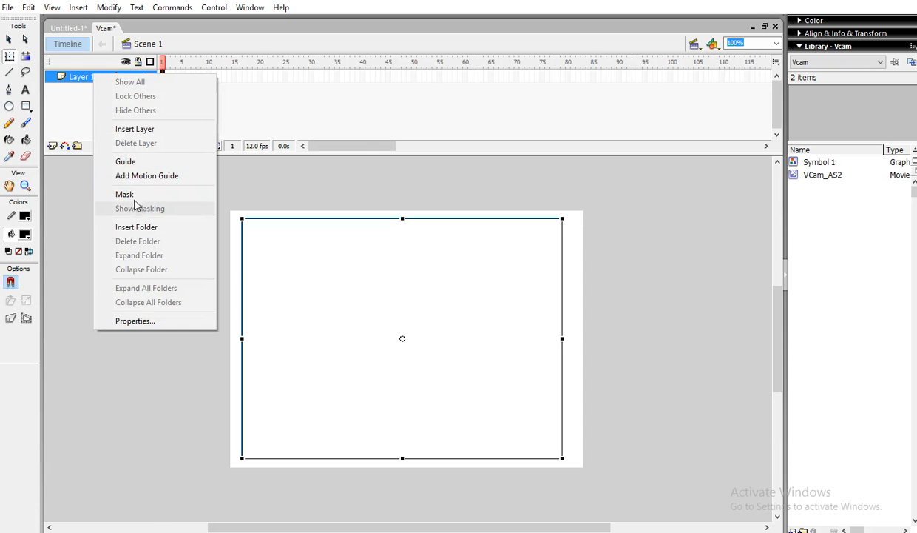
click(474, 338)
right_click(528, 341)
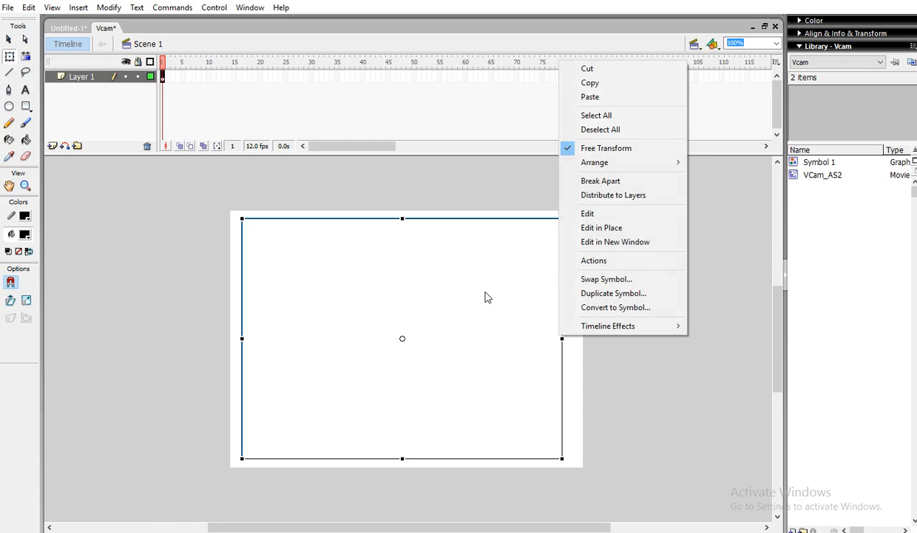
click(589, 84)
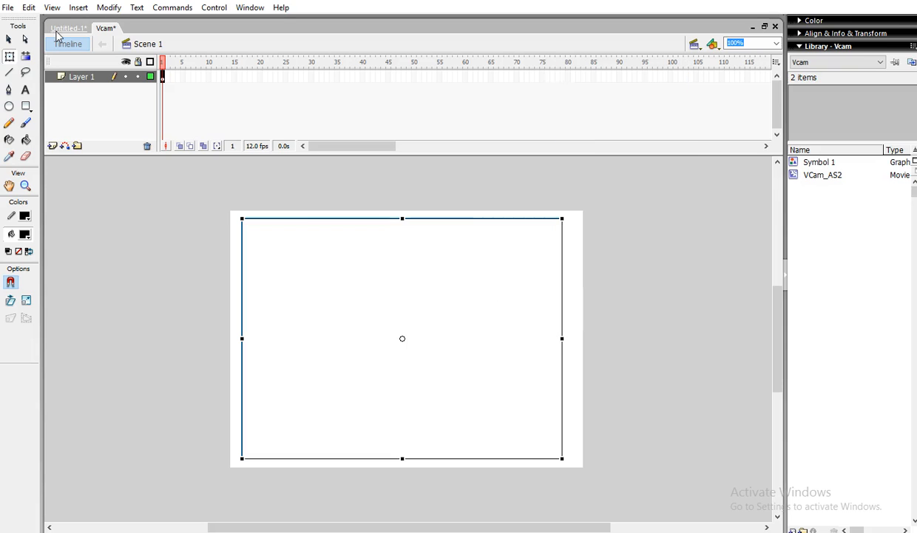
right_click(403, 254)
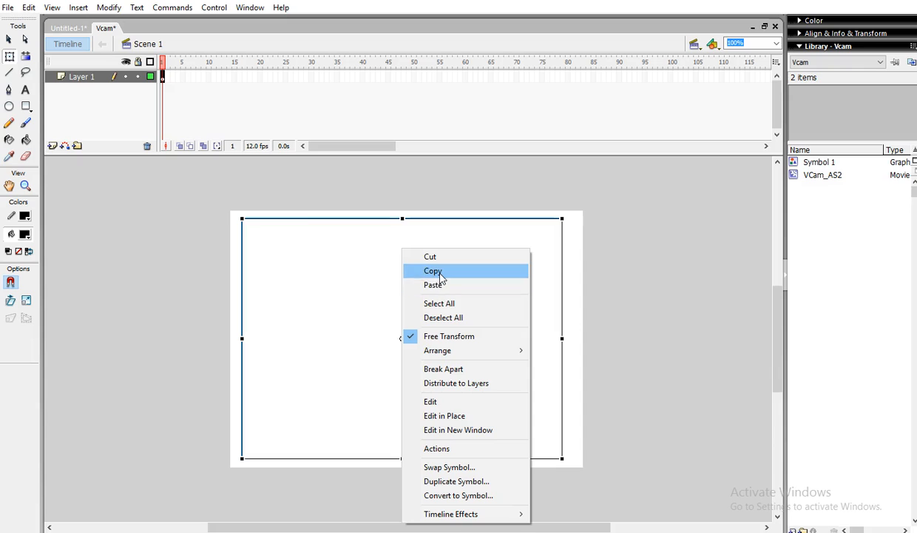
right_click(471, 320)
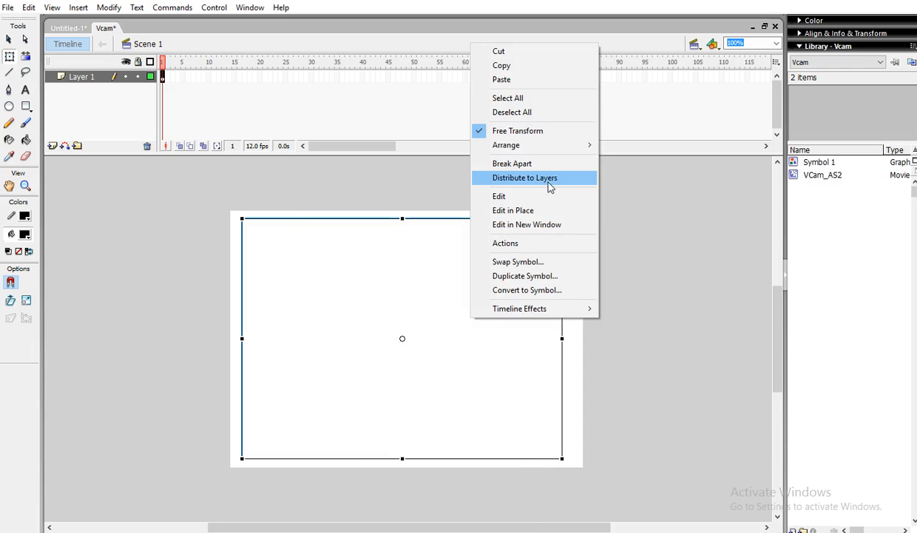
click(538, 104)
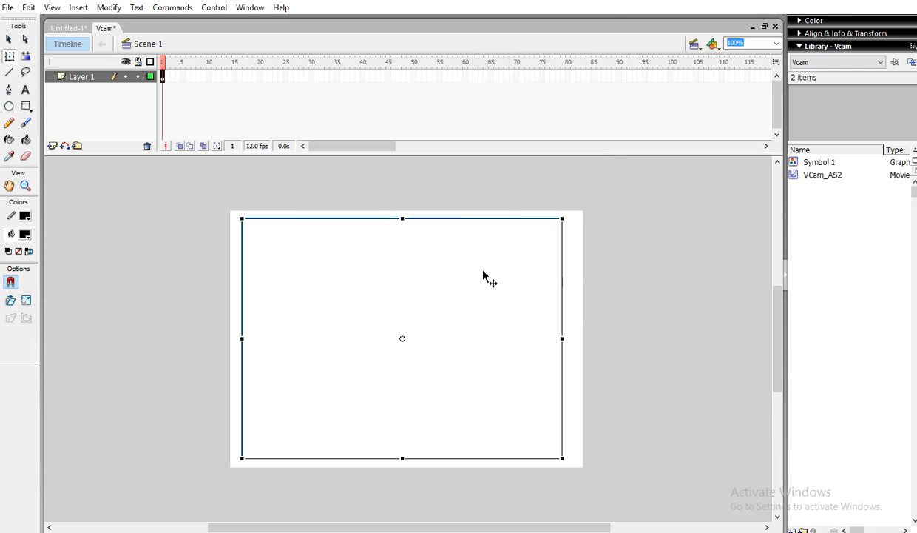
right_click(484, 277)
click(528, 23)
- Try to paste the virtual camera into Untitled-1 with the Sonic layer active
click(68, 28)
right_click(323, 255)
click(107, 28)
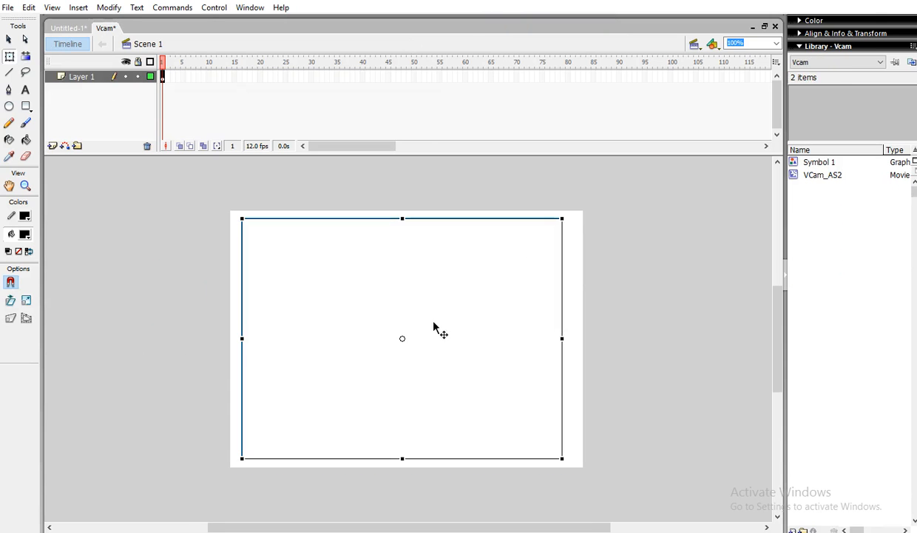
click(66, 29)
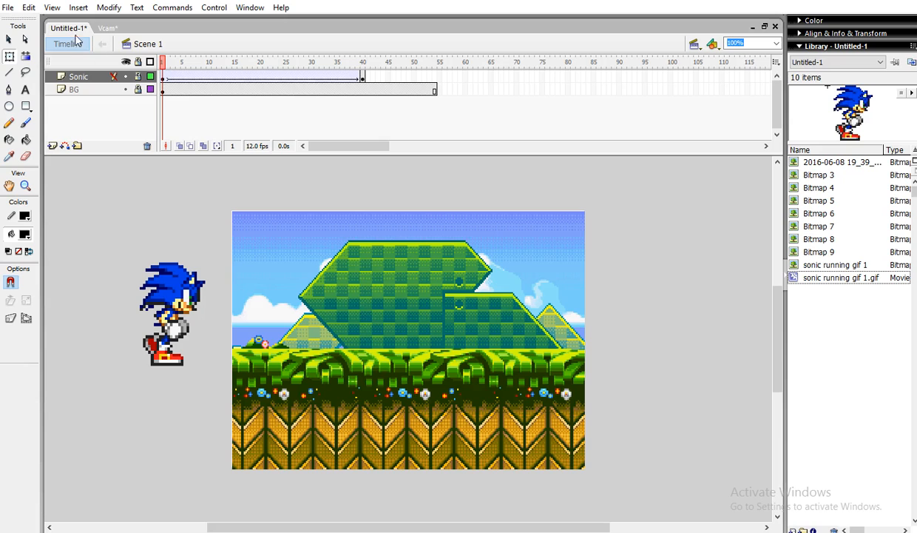
right_click(356, 340)
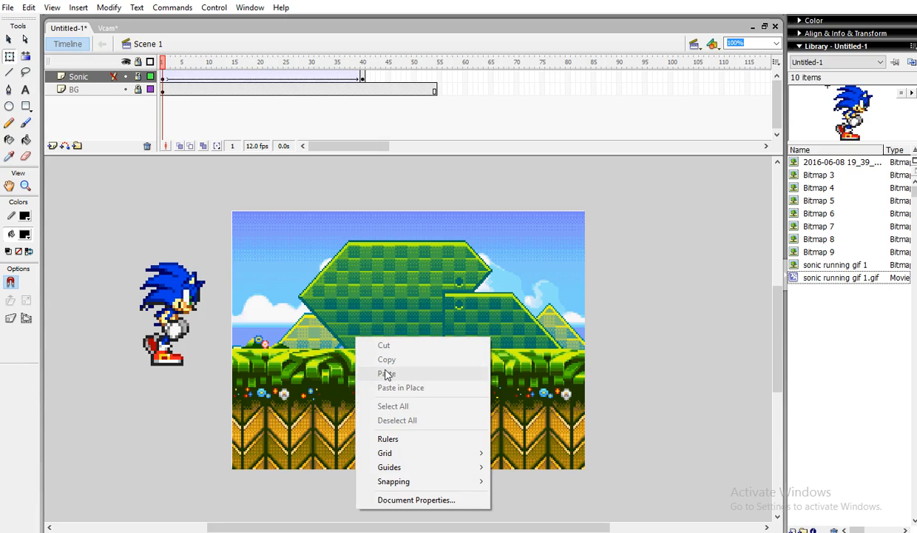
click(165, 399)
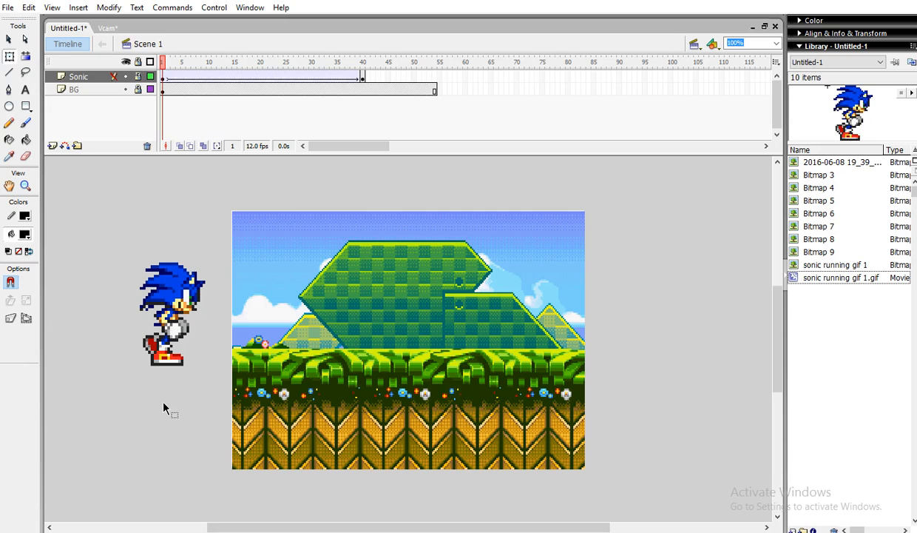
- Try to find the Vcam file on the Desktop for import to the library, and cancel the import
click(8, 8)
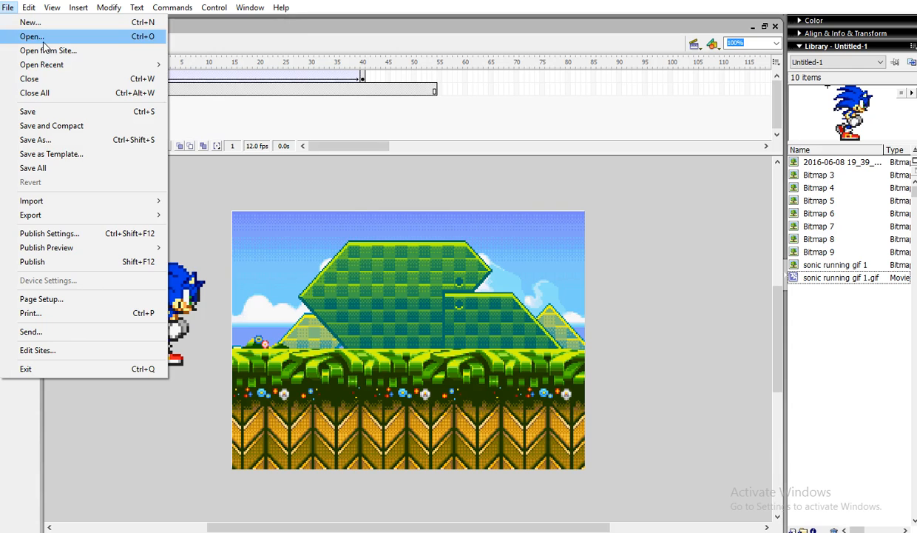
mouse_move(62, 200)
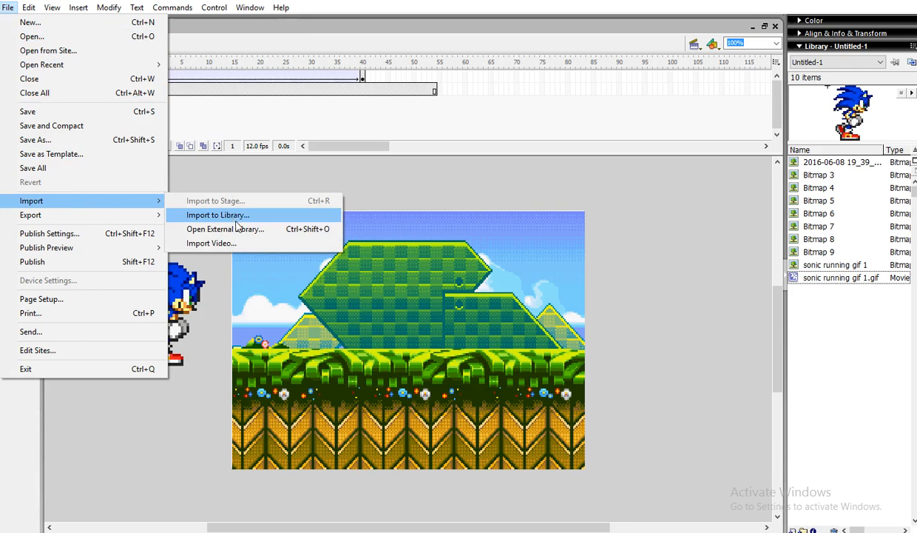
click(249, 215)
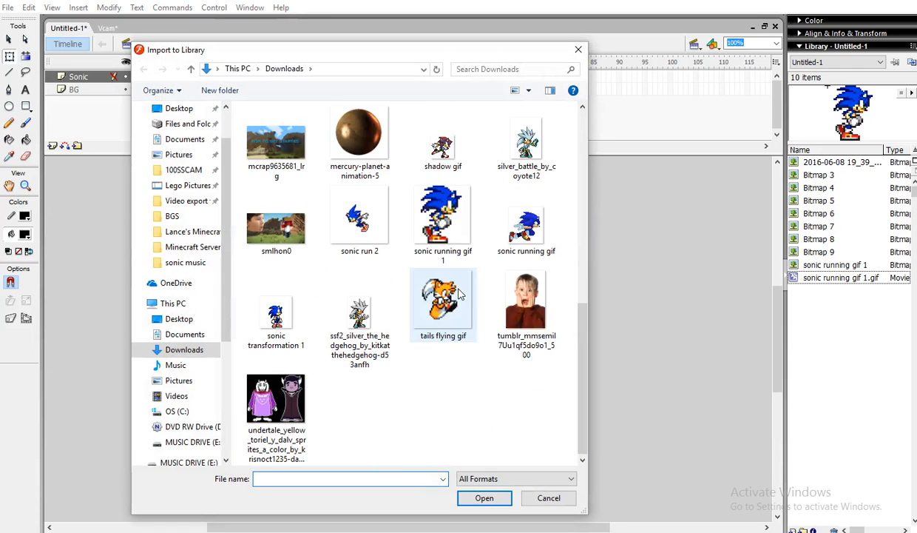
scroll(296, 363, up, 10)
click(174, 319)
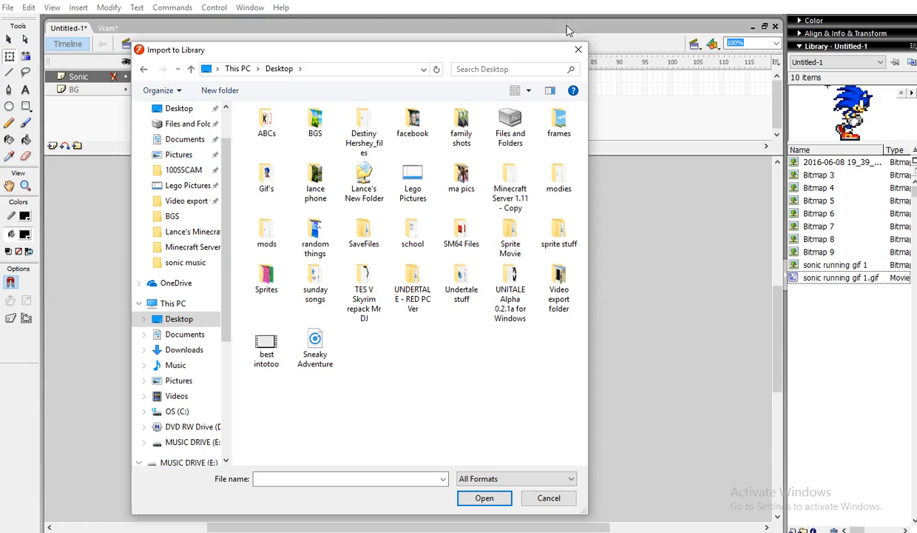
click(578, 51)
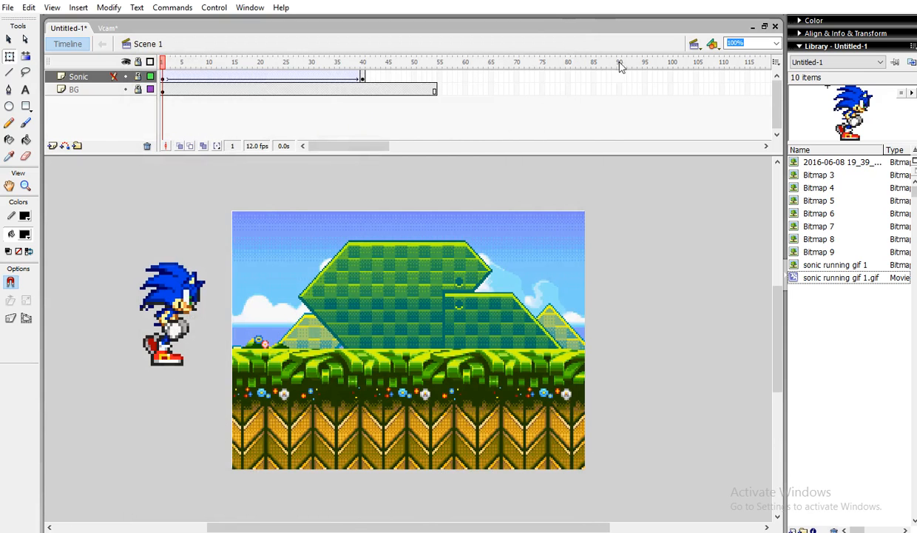
- Shift the virtual camera slightly on the Vcam stage and copy it
click(107, 28)
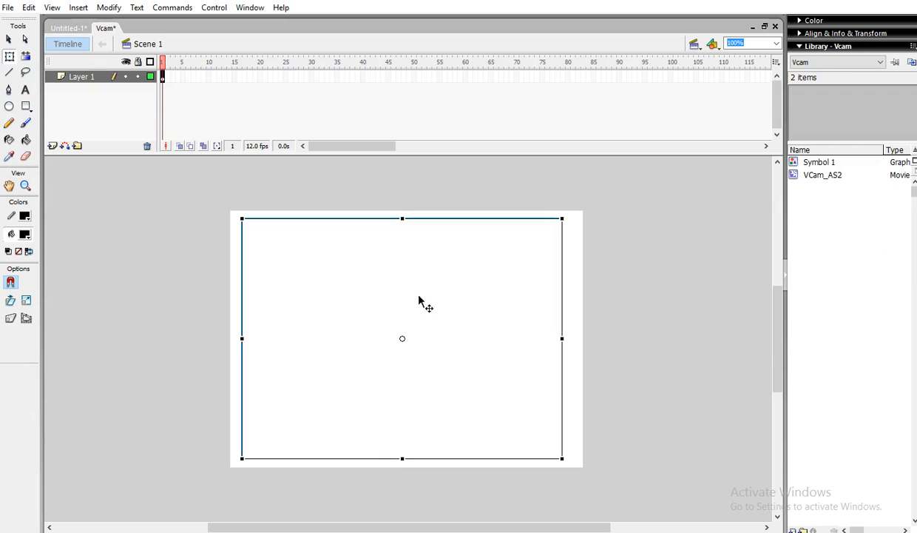
drag(407, 309, 427, 346)
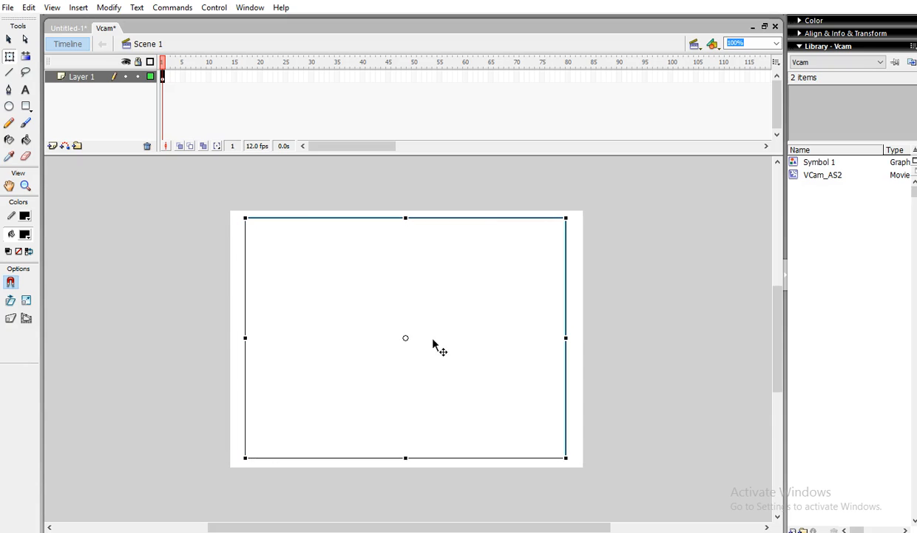
right_click(567, 236)
click(503, 259)
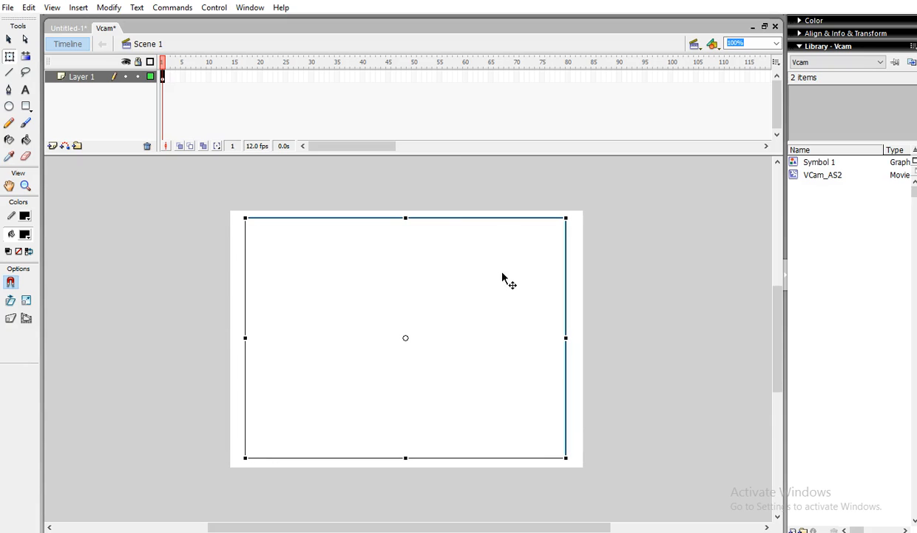
right_click(326, 309)
click(357, 53)
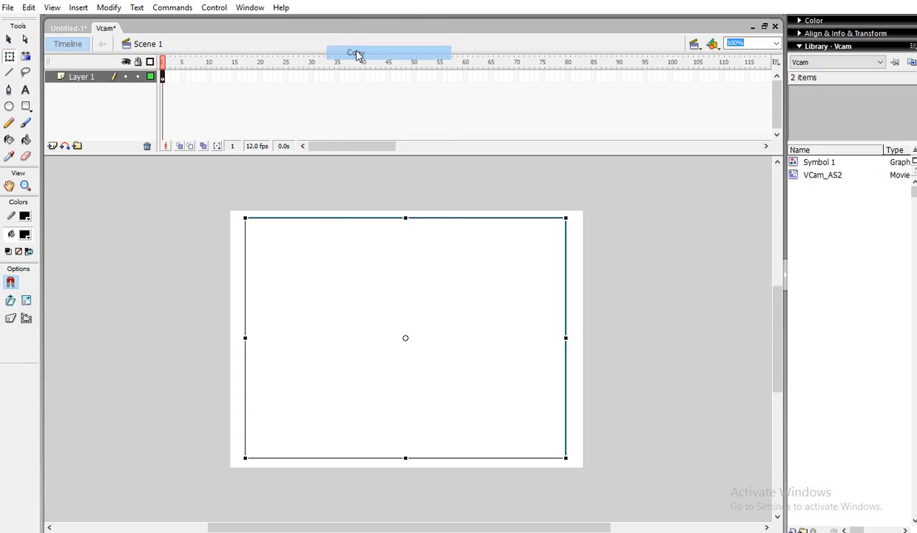
right_click(323, 350)
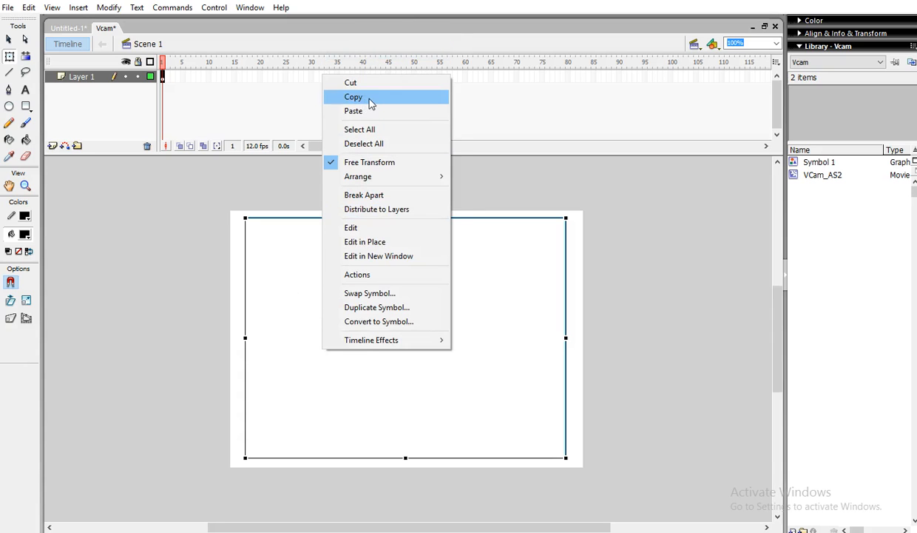
click(370, 103)
- Try to paste the copied virtual camera onto the background in Untitled-1
click(63, 30)
right_click(378, 240)
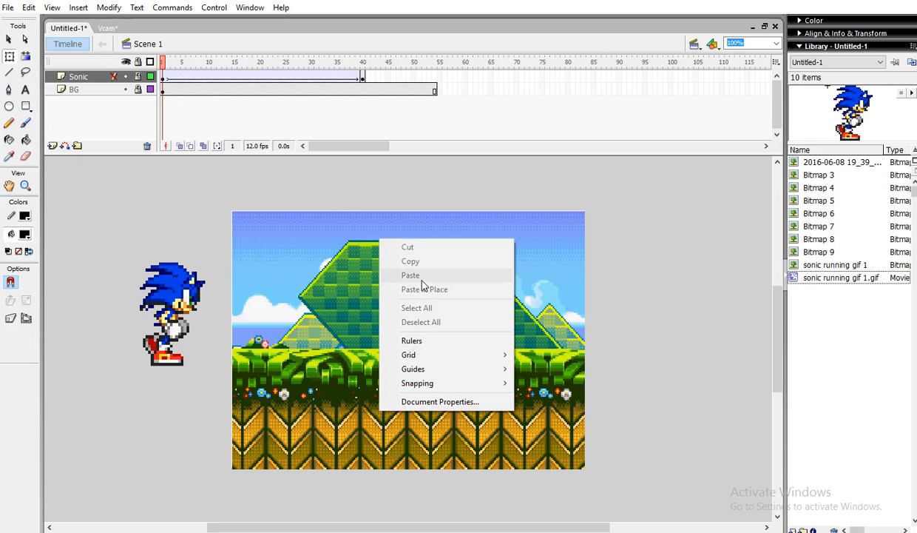
click(171, 404)
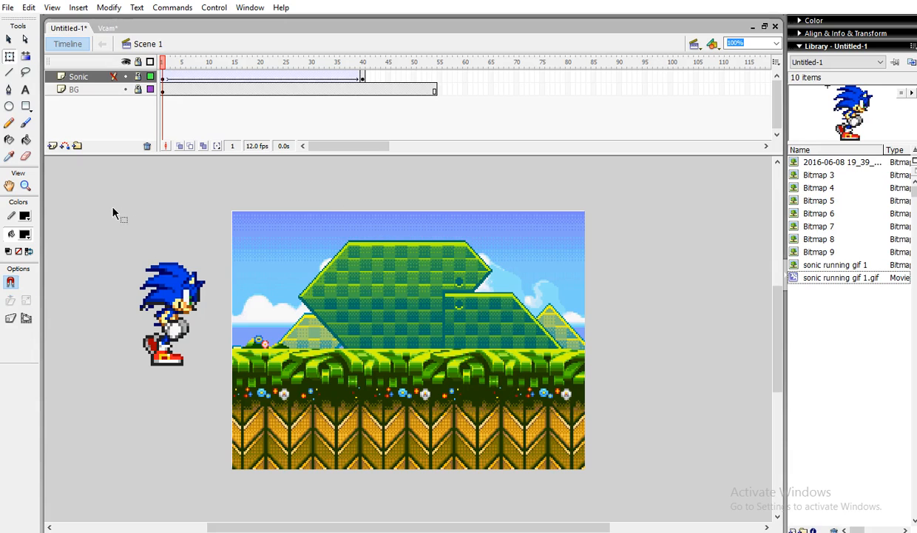
- Turn off Snap to Objects in Untitled-1 and try again to bring in a copy of the virtual camera from Vcam
click(11, 281)
click(105, 28)
right_click(320, 250)
click(339, 272)
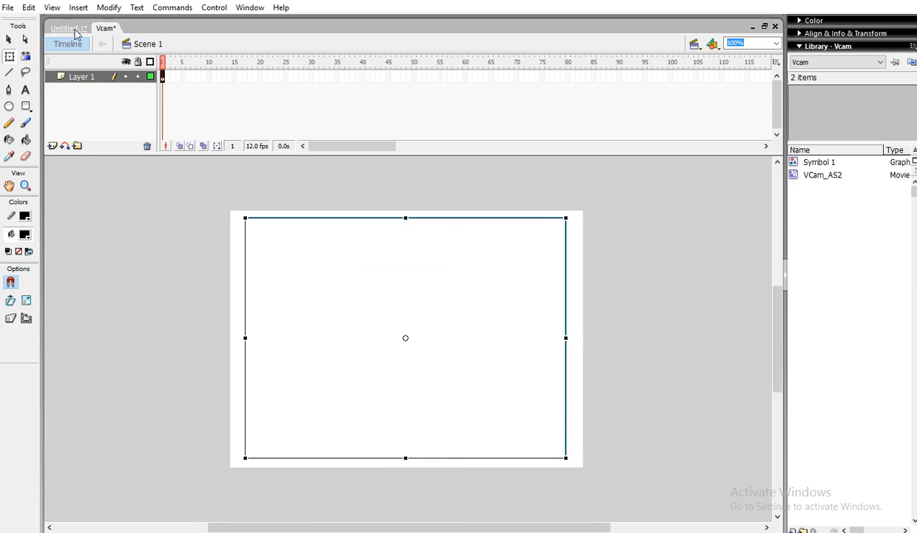
click(77, 30)
right_click(337, 241)
click(111, 241)
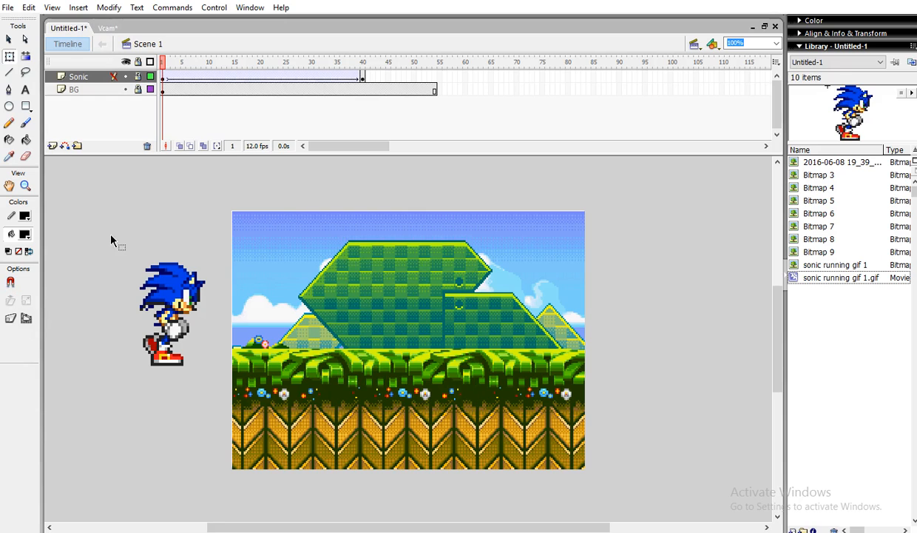
- With the Selection tool active, try to copy the virtual camera from Vcam and paste it into Untitled-1
click(9, 39)
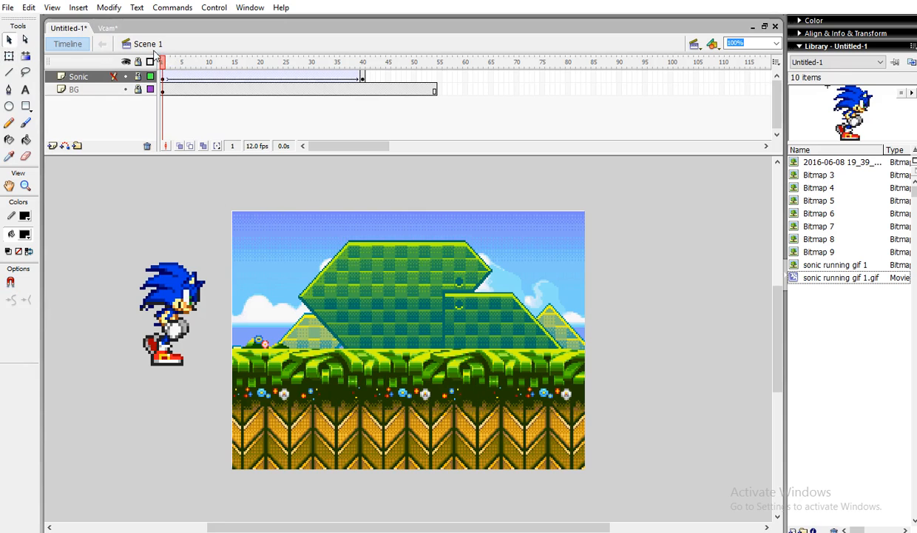
click(106, 28)
right_click(344, 280)
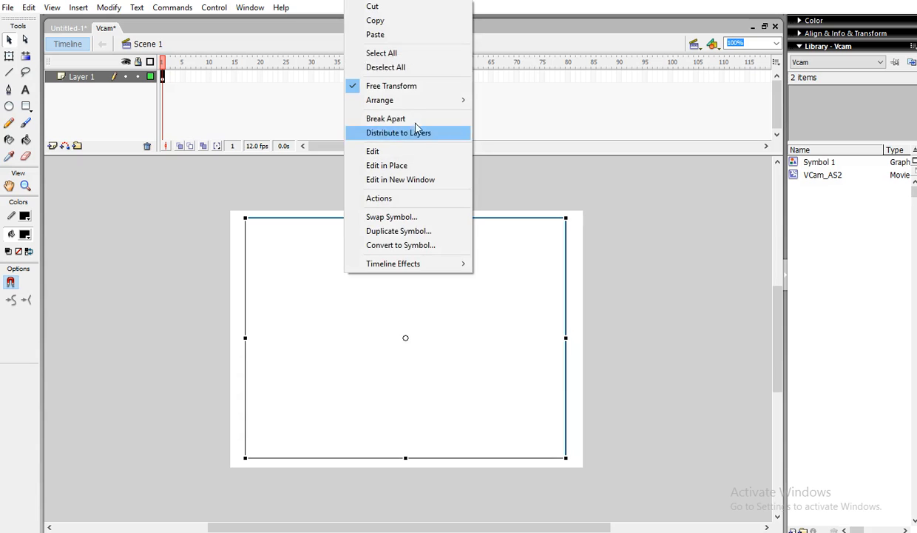
click(368, 35)
click(68, 28)
right_click(332, 290)
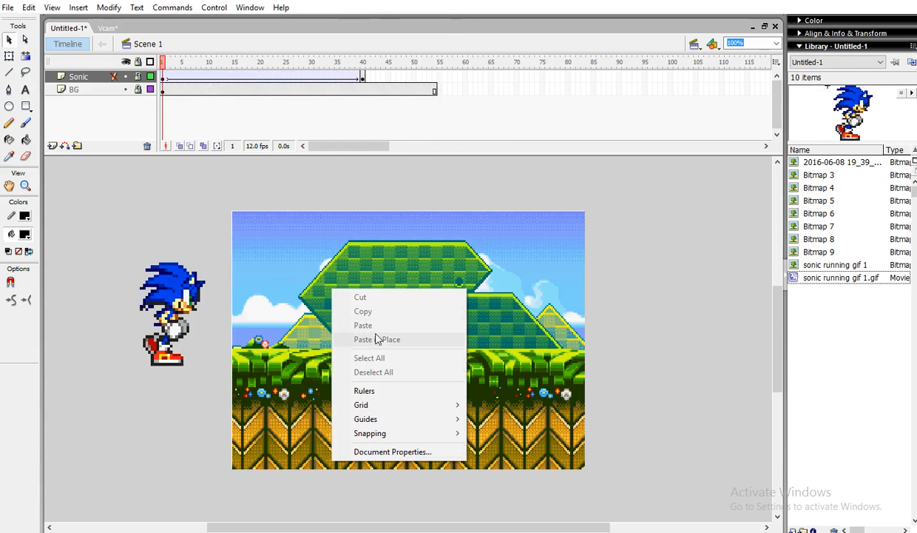
- With the Subselection tool active, try to copy the virtual camera from Vcam and paste it into Untitled-1
click(27, 42)
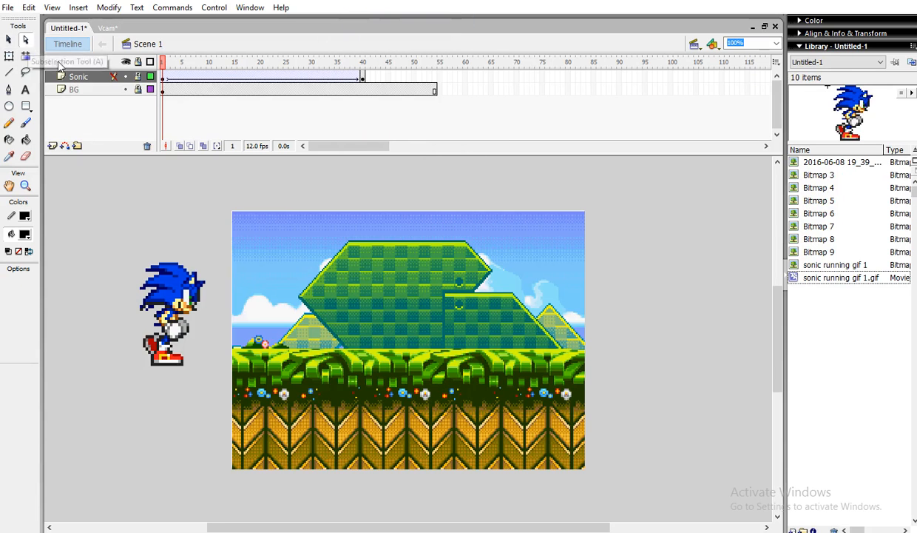
click(112, 29)
right_click(262, 240)
click(290, 260)
click(68, 30)
right_click(303, 255)
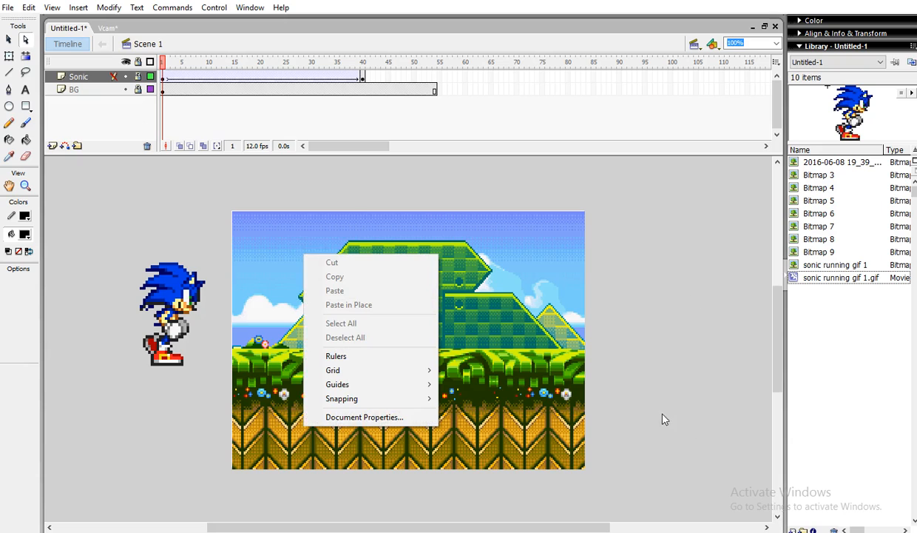
click(743, 436)
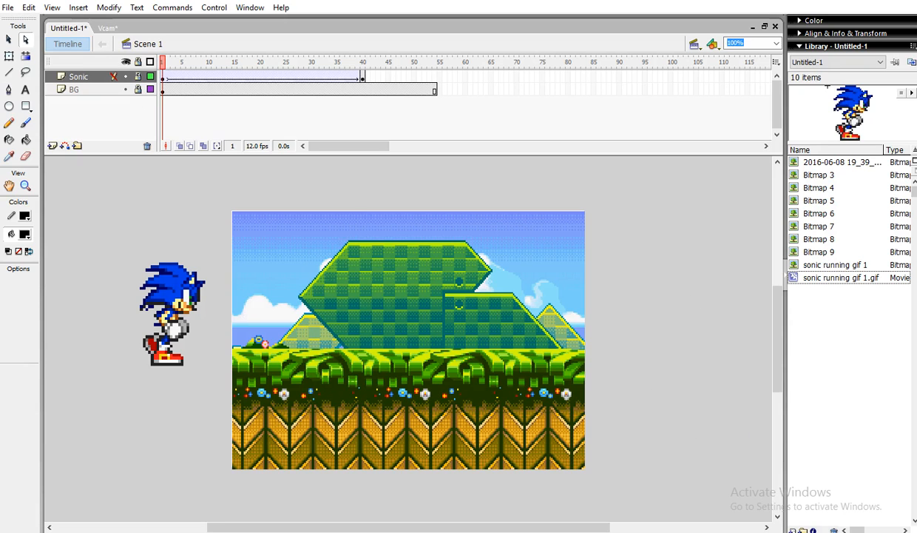
- Try breaking apart the virtual camera in the Vcam document, and undo the break
click(107, 28)
mouse_move(494, 326)
mouse_down()
mouse_move(450, 323)
mouse_move(494, 329)
mouse_up()
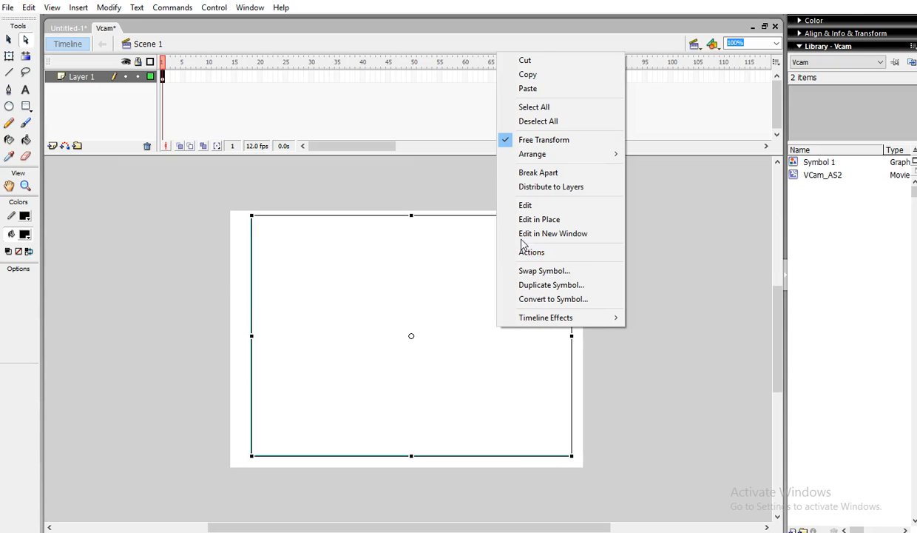
click(544, 172)
click(28, 8)
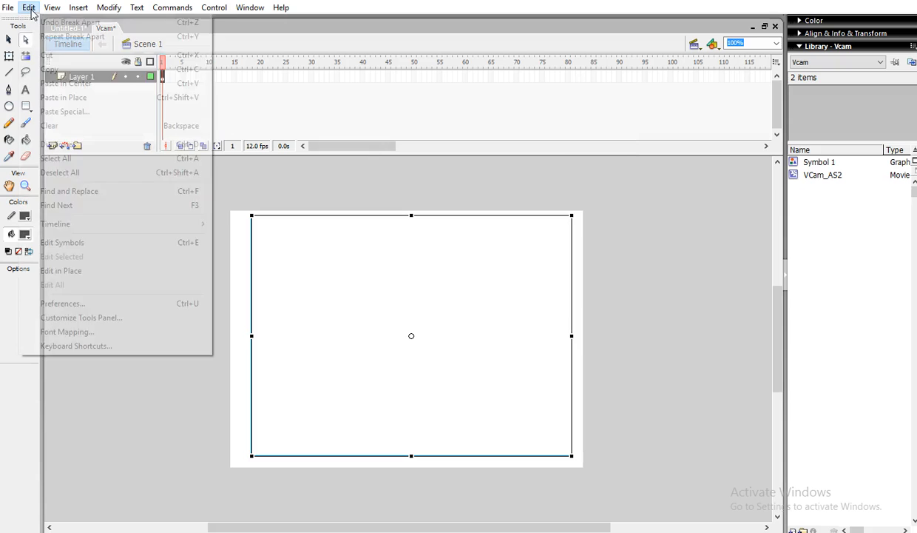
click(51, 22)
- Close the Vcam document without saving its changes, and reopen the Vcam file from the desktop
right_click(436, 350)
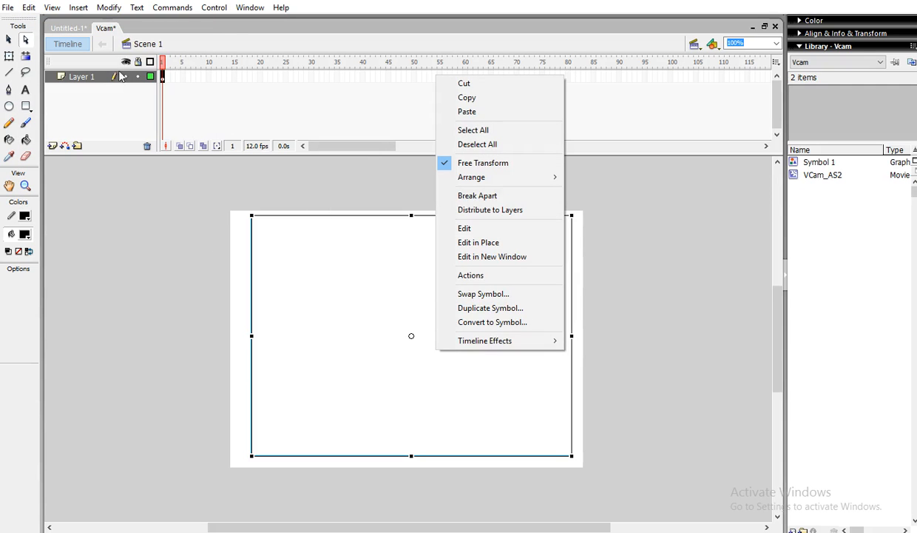
right_click(103, 29)
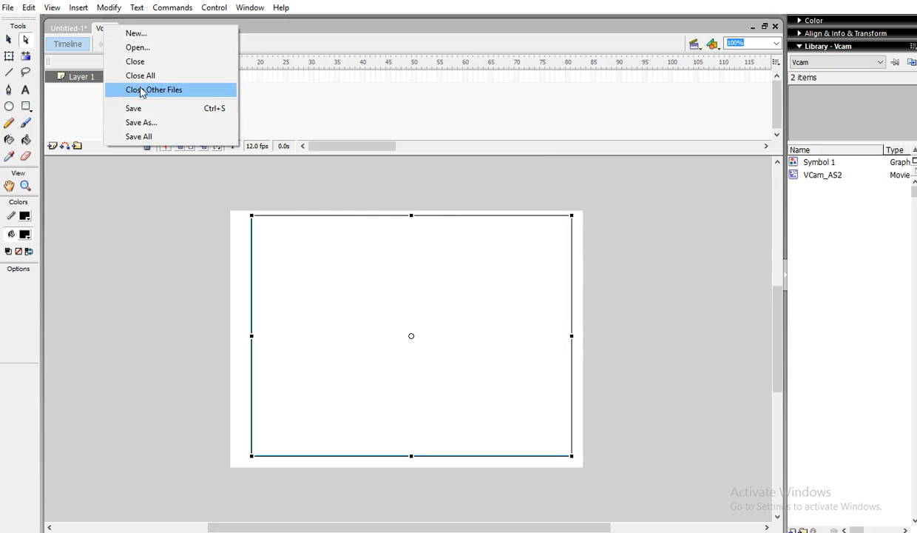
click(134, 63)
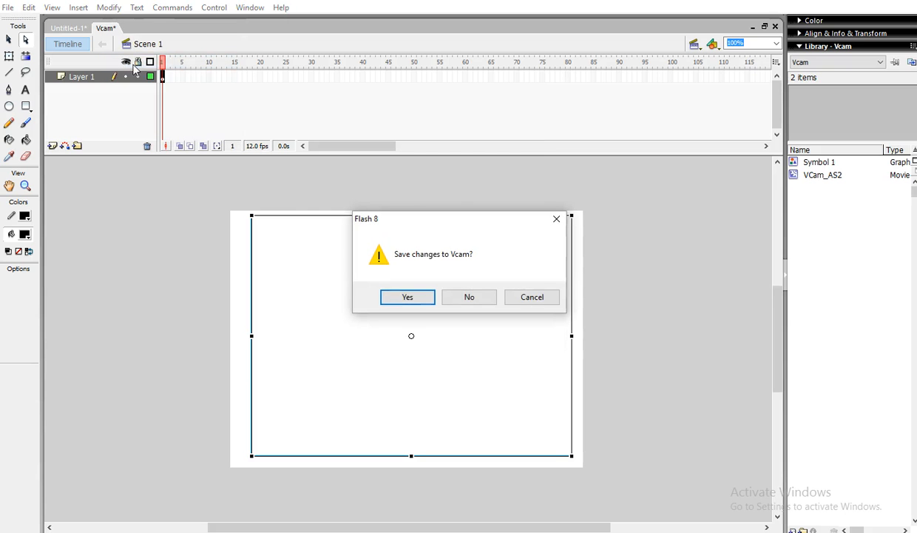
click(453, 301)
click(870, 0)
click(789, 422)
drag(820, 441, 510, 318)
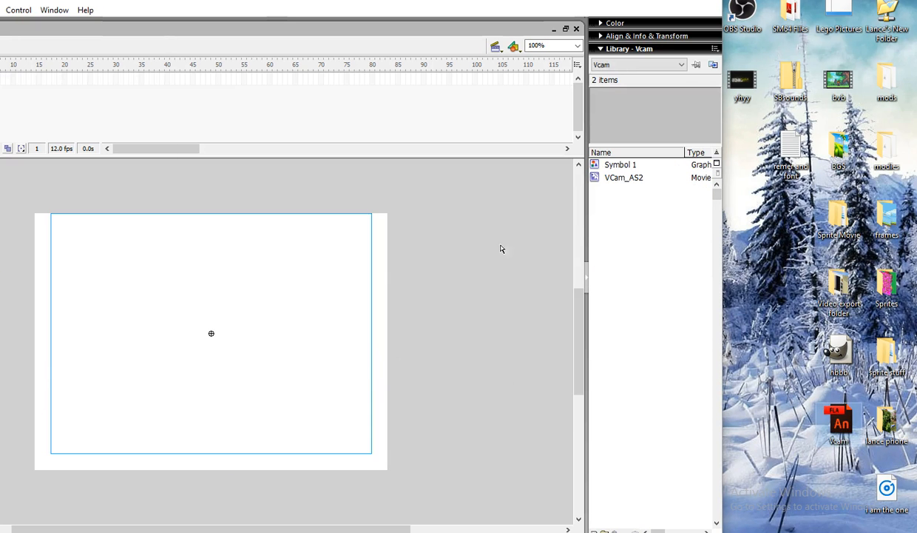
click(666, 0)
- Copy the virtual camera from the reopened Vcam document and try to paste it into Untitled-1
click(68, 28)
click(105, 29)
click(74, 43)
click(84, 45)
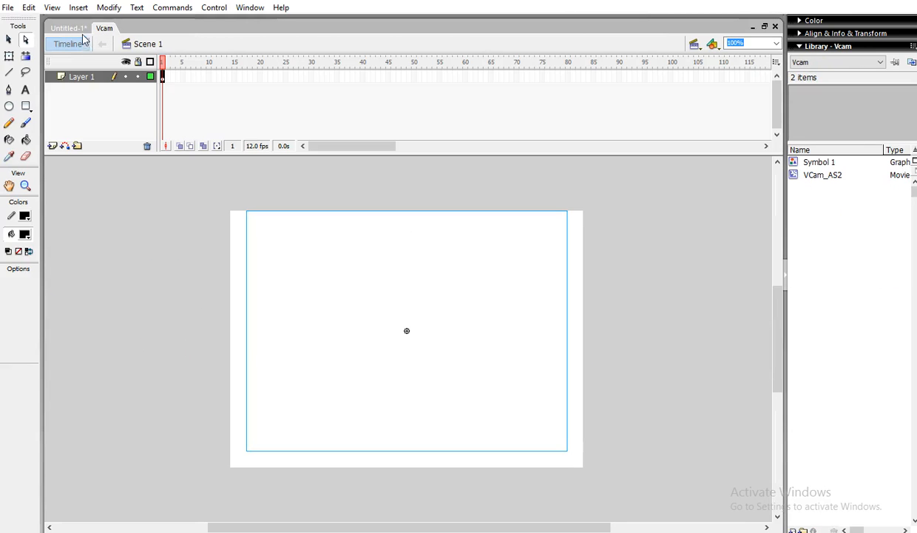
right_click(444, 325)
click(483, 67)
click(62, 30)
right_click(269, 253)
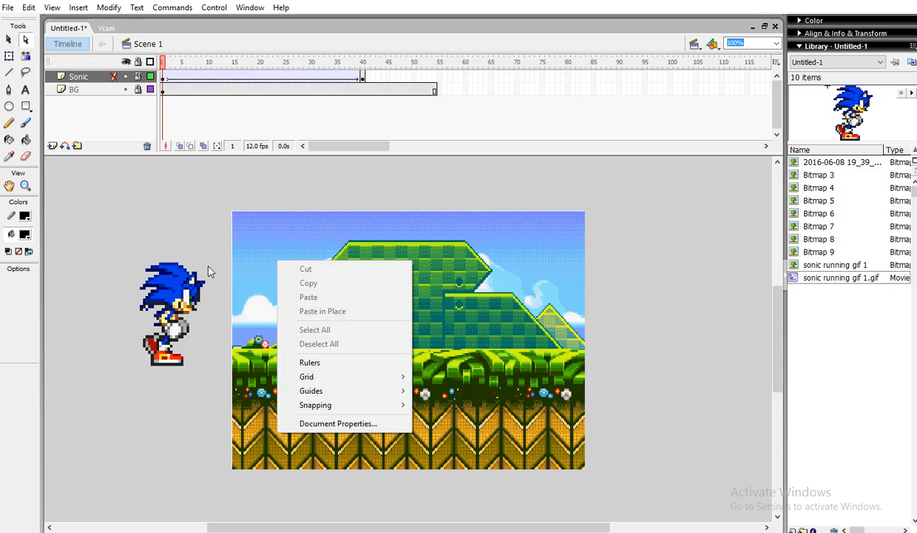
click(178, 223)
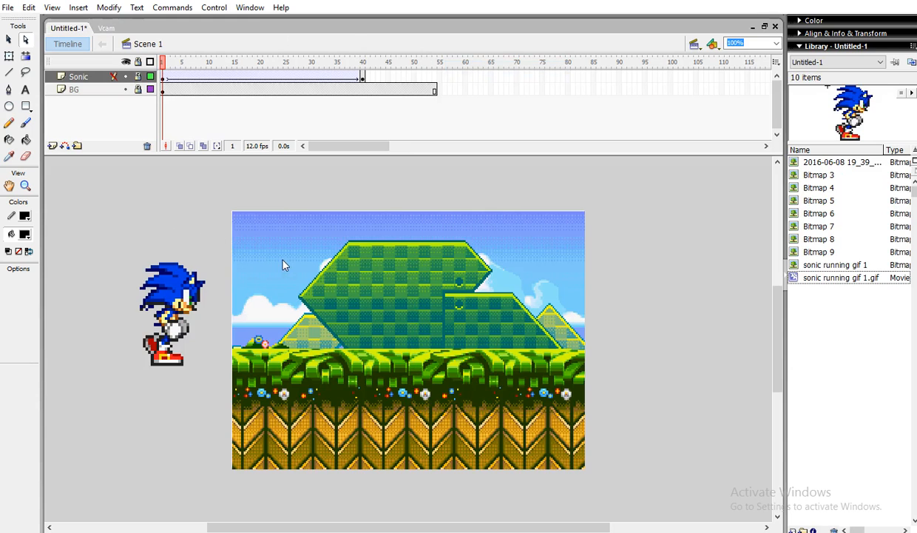
- Nudge the virtual camera on the reopened Vcam document's stage and copy it again
click(108, 30)
drag(506, 216, 522, 253)
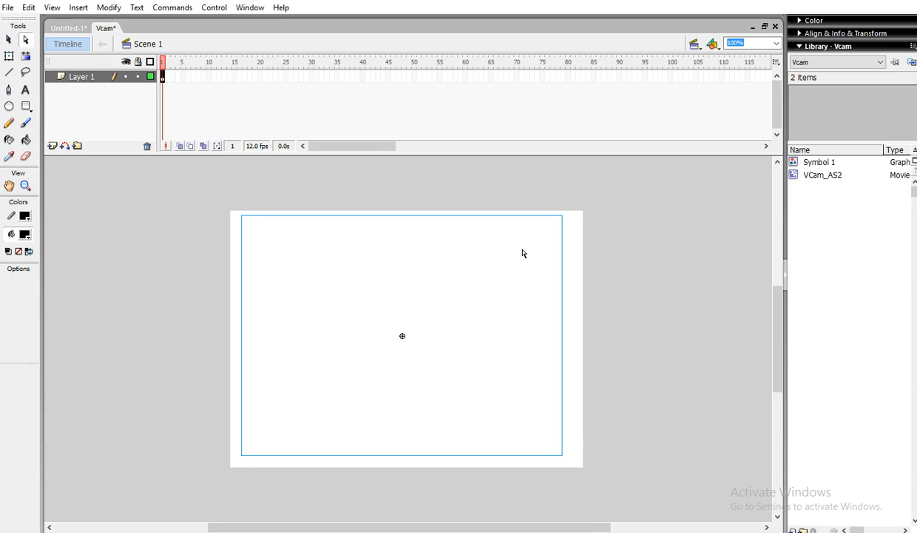
right_click(516, 243)
click(549, 262)
right_click(548, 261)
click(560, 283)
right_click(517, 276)
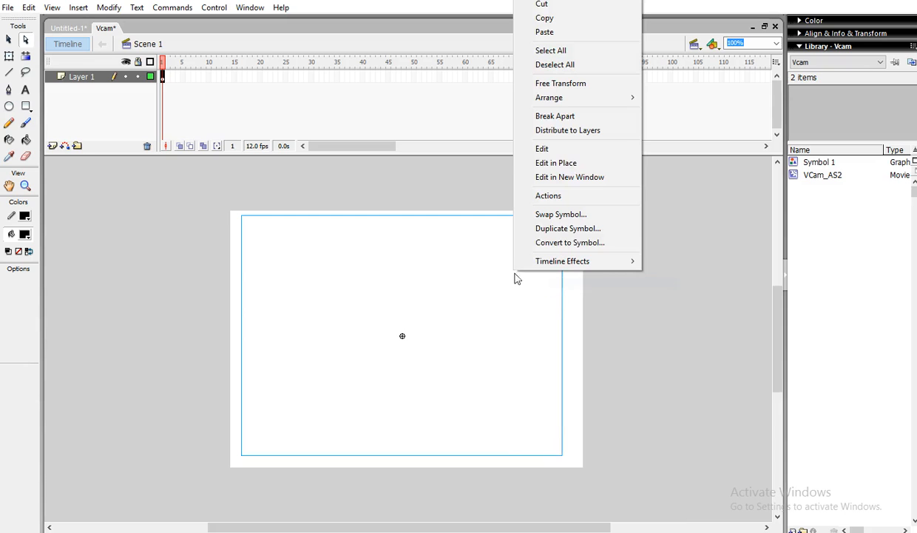
click(544, 19)
right_click(438, 322)
click(504, 68)
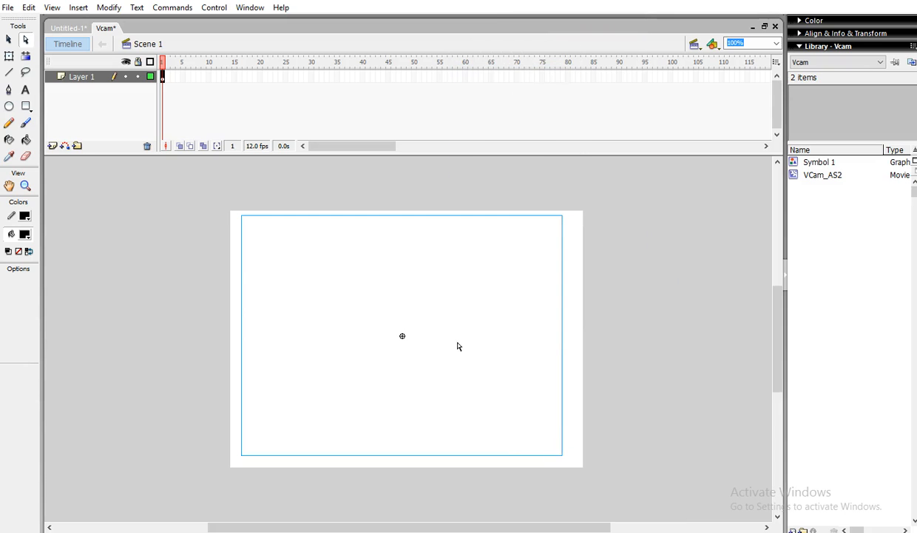
- Try to paste the virtual camera into Untitled-1 with the Edit commands, and compare the two open documents
click(53, 30)
click(28, 8)
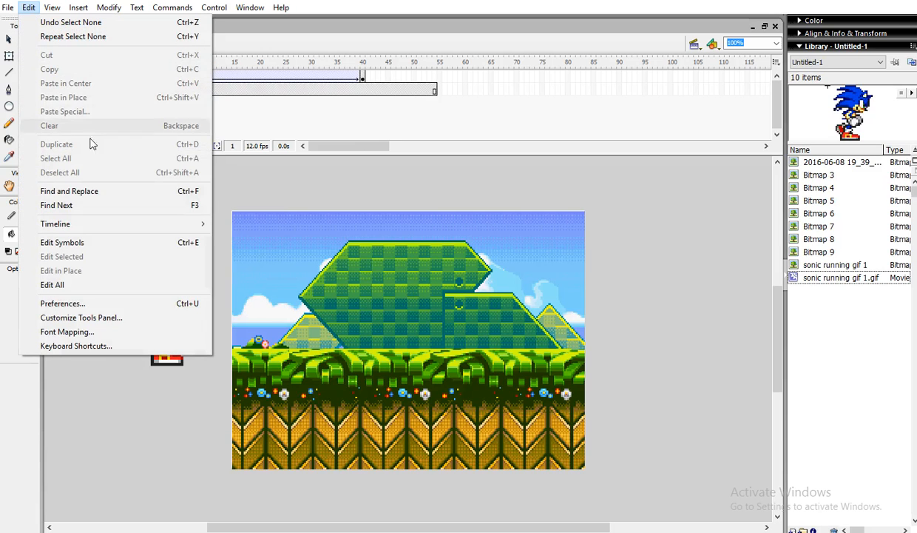
click(121, 346)
click(107, 28)
click(76, 29)
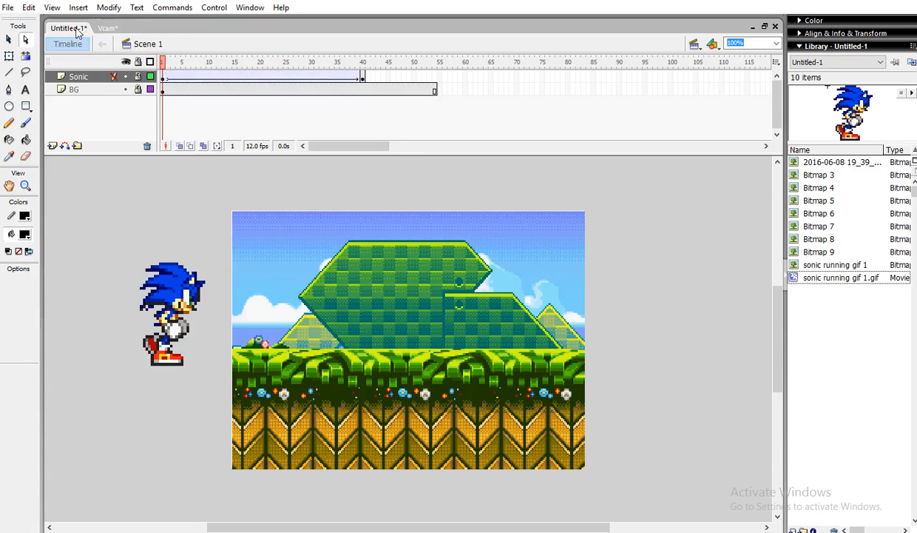
- Unlock the Sonic and BG layers, and paste the virtual camera copied from Vcam onto the Sonic layer
click(137, 76)
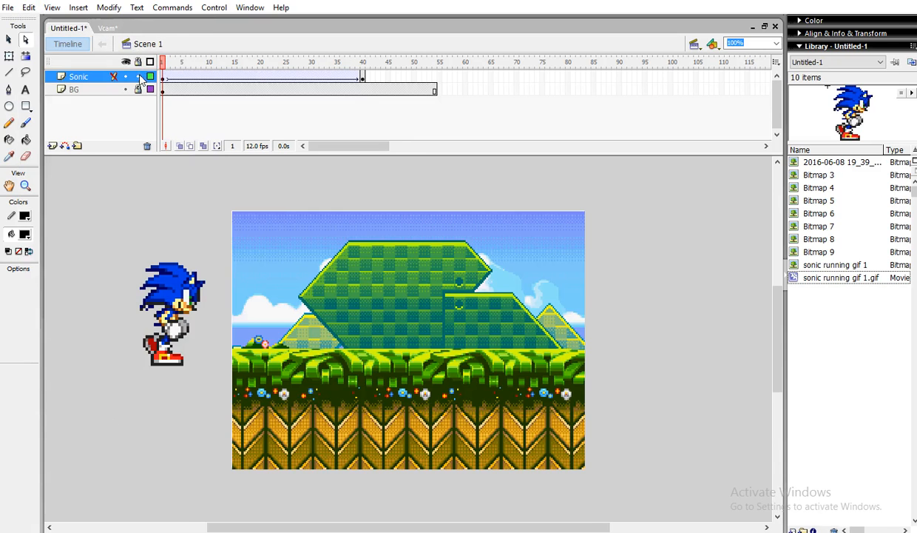
click(107, 28)
right_click(248, 301)
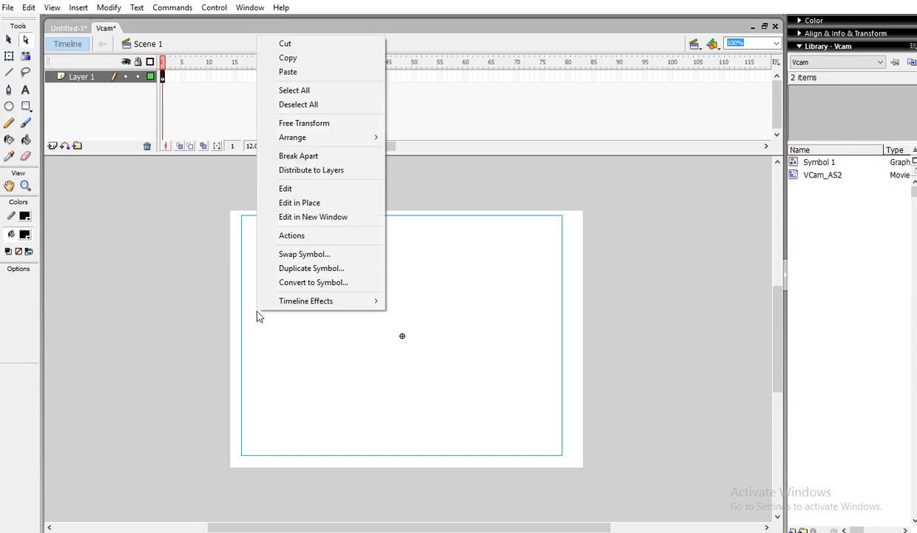
click(281, 58)
click(66, 28)
right_click(327, 269)
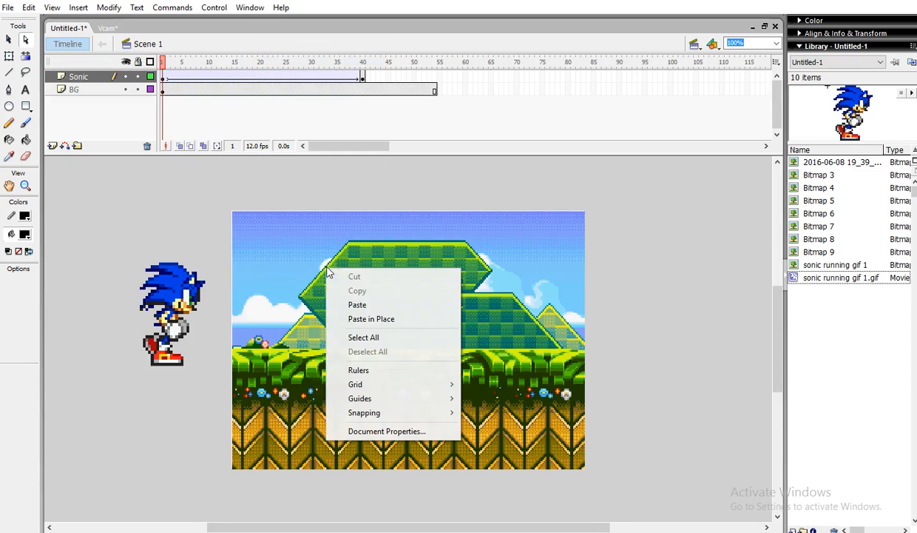
click(357, 304)
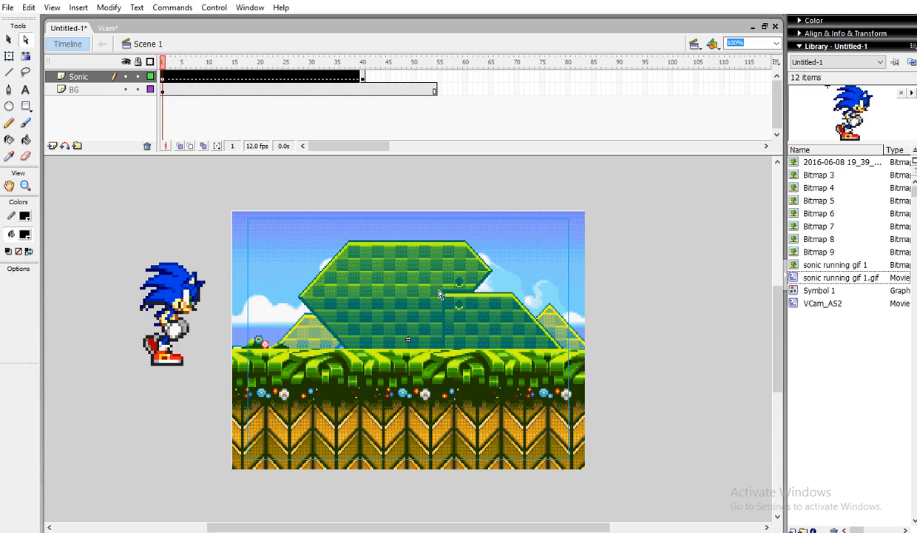
- Try moving the pasted virtual camera slightly across the background, and undo the move
drag(476, 315, 476, 302)
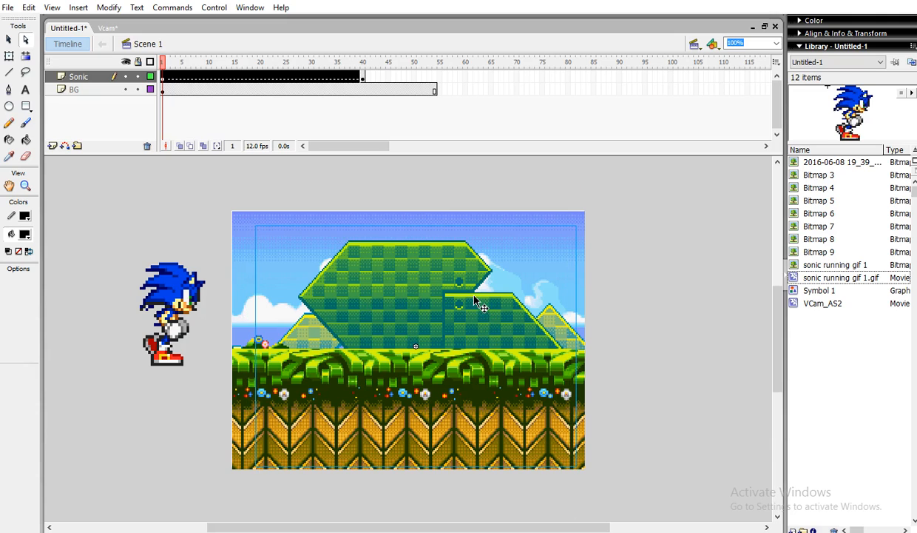
click(28, 9)
click(52, 22)
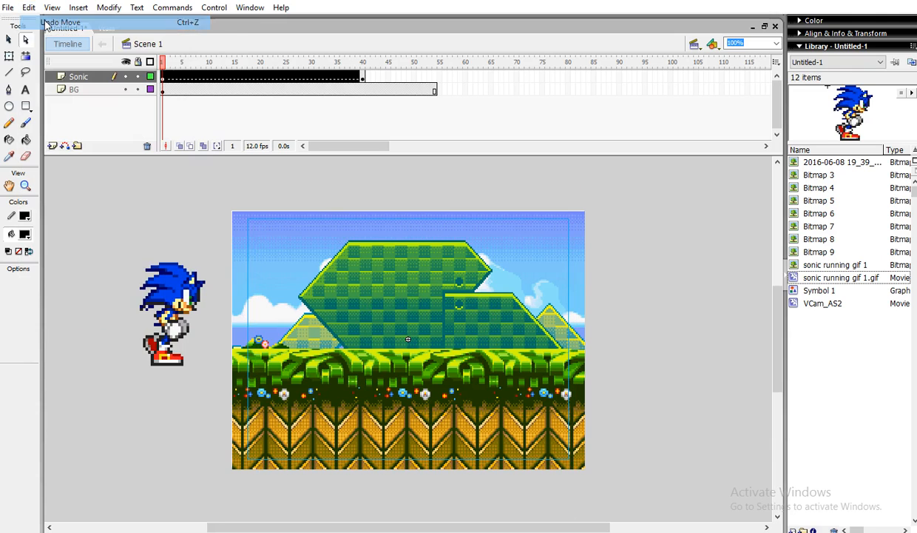
- Undo the paste of the virtual camera on the Sonic layer and return to frame 1
click(28, 9)
click(54, 23)
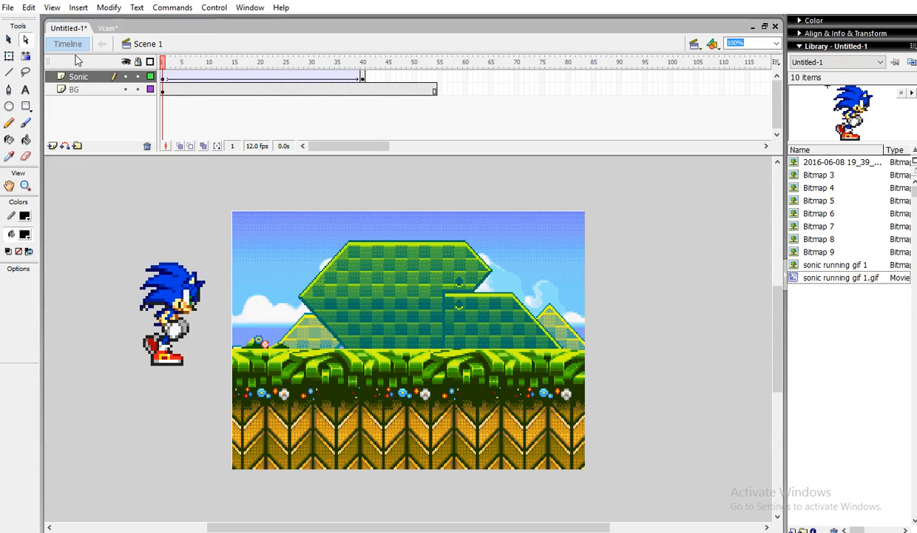
drag(375, 59, 118, 65)
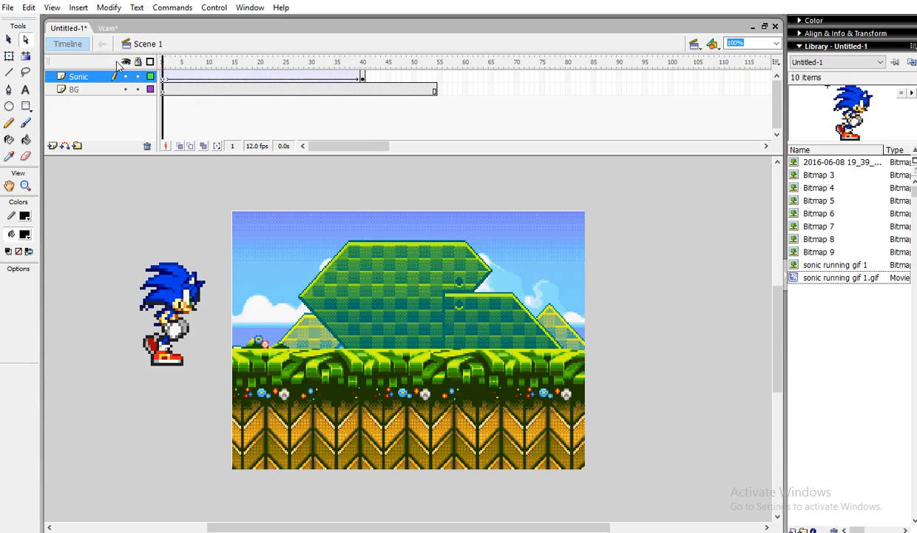
- Add a layer named Vcam above Sonic, with the Sonic and BG layers locked
click(52, 145)
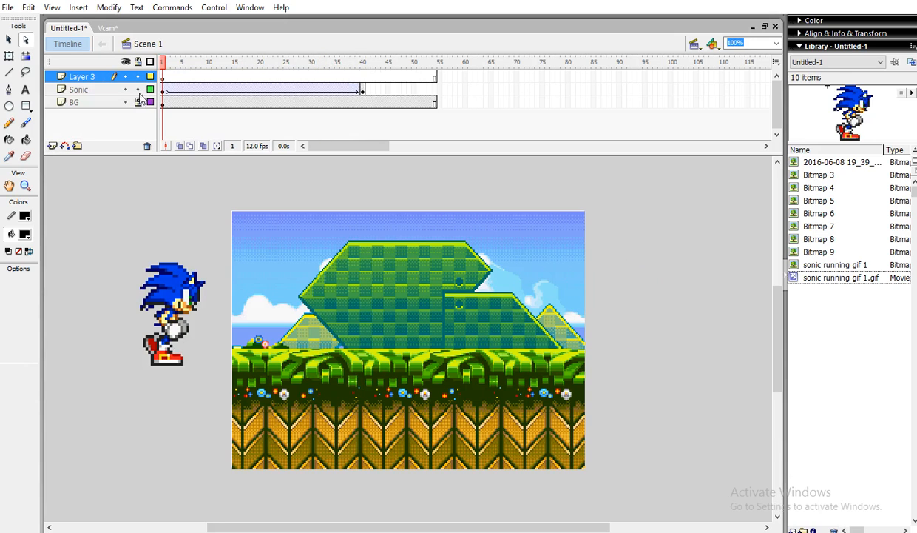
double_click(85, 76)
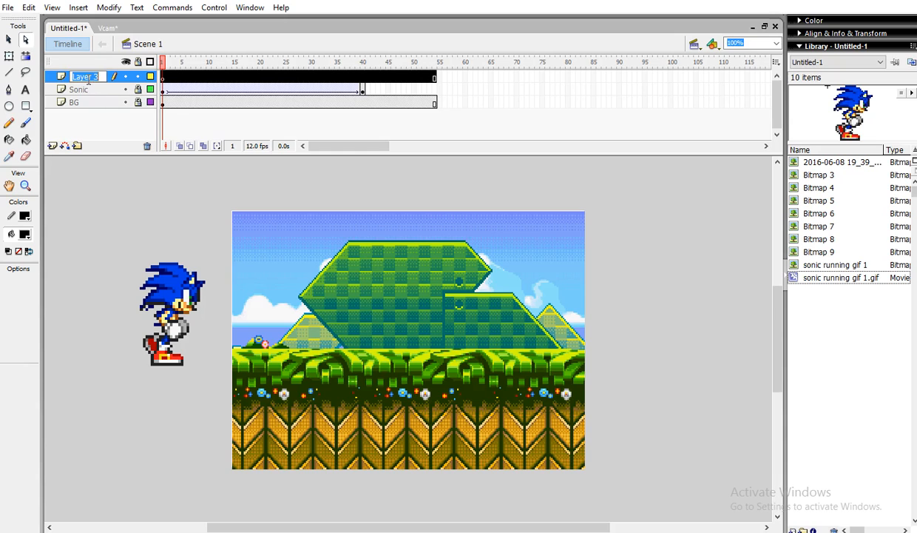
key(BackSpace)
text(Vcam)
key(Return)
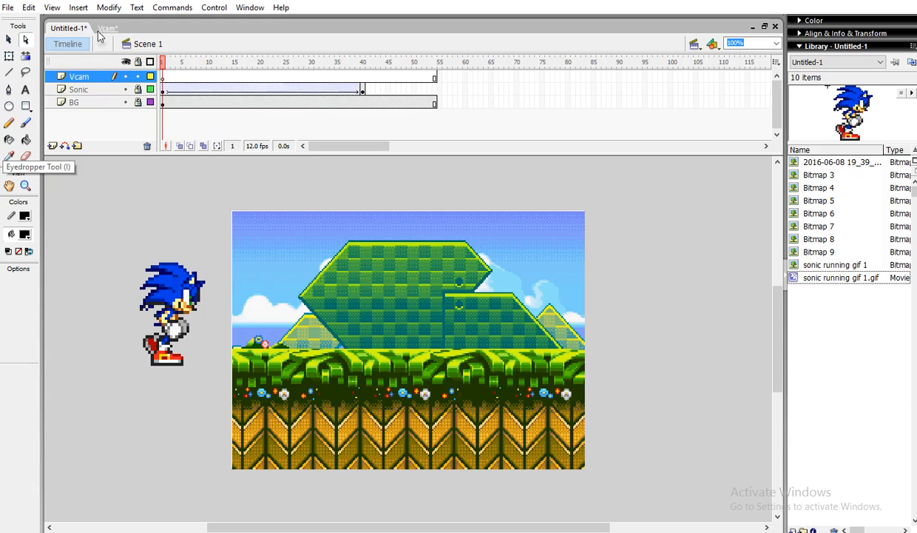
- Copy the virtual camera from the Vcam document and paste it onto Untitled-1's Vcam layer
click(107, 28)
right_click(386, 256)
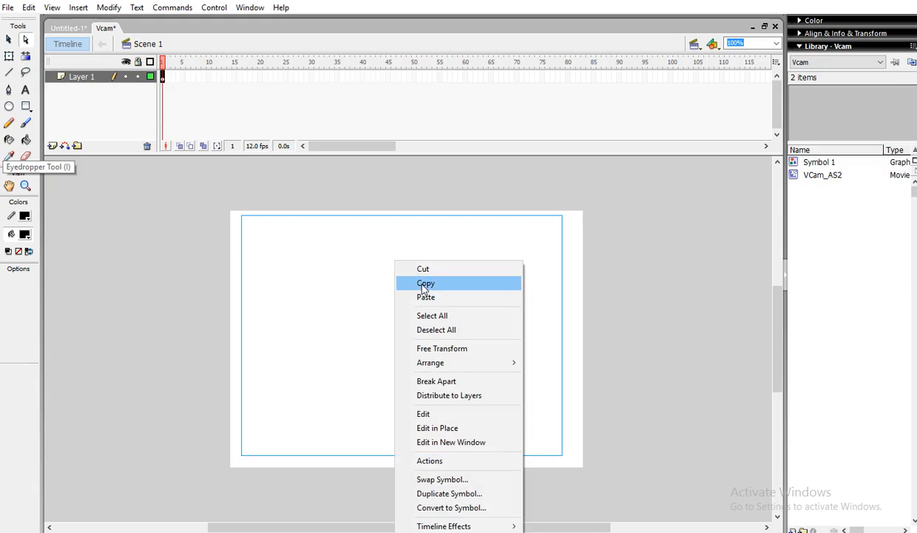
click(426, 282)
click(80, 29)
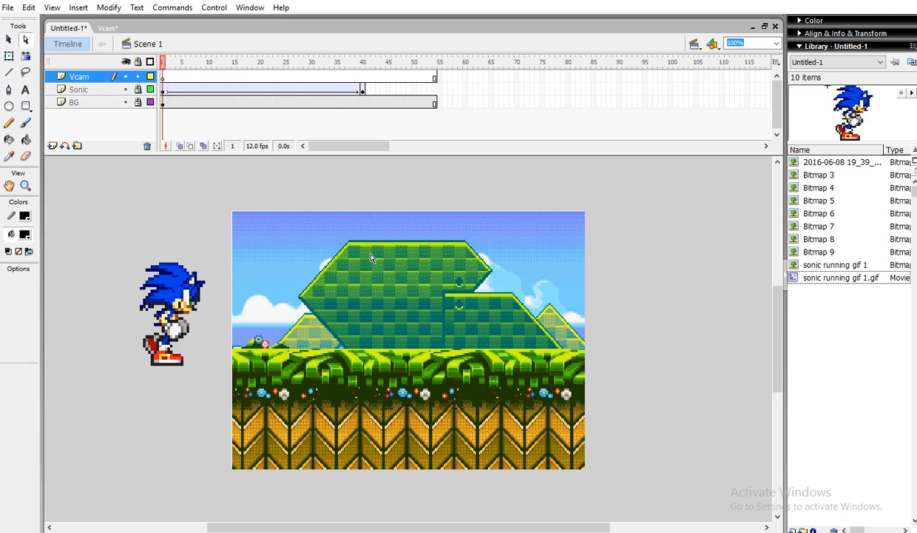
right_click(371, 257)
click(407, 305)
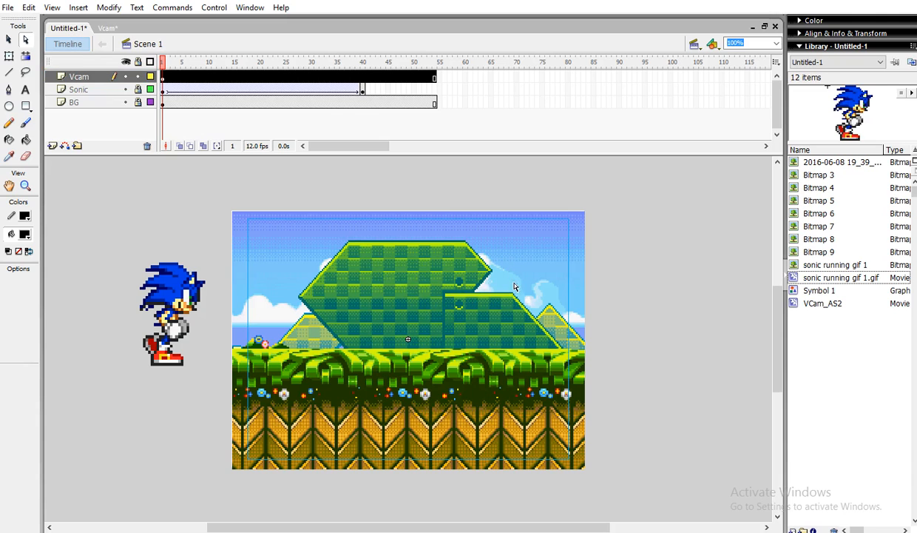
- Shrink the virtual camera to about half its width with Free Transform, place it over the green hill, and test the movie
click(8, 58)
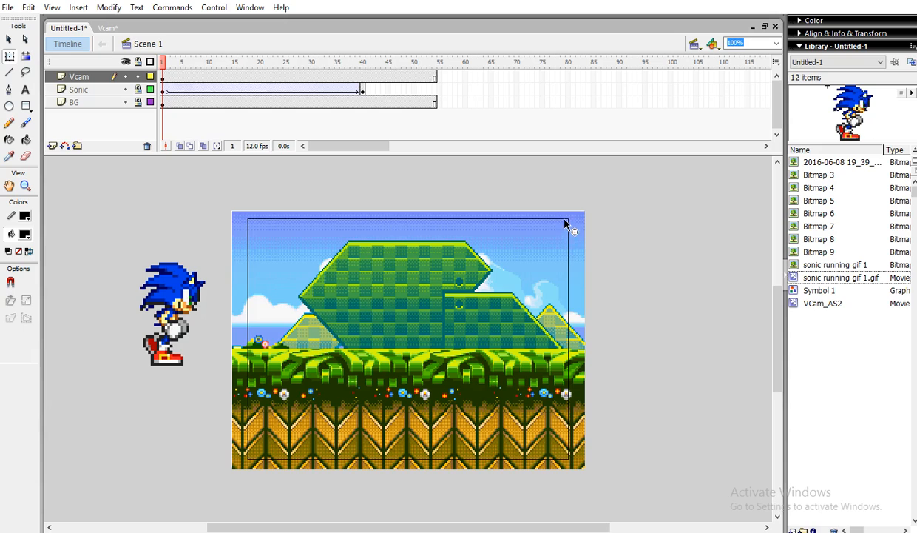
click(525, 269)
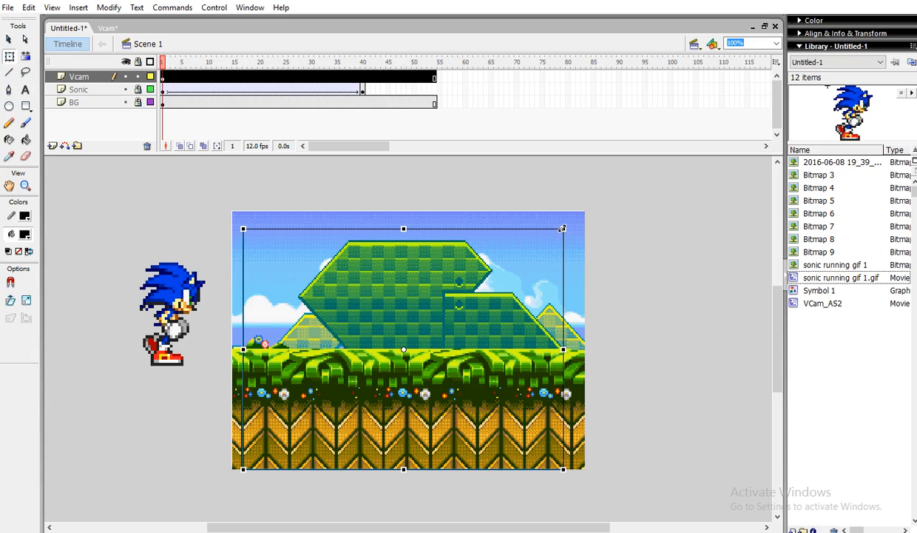
drag(487, 264, 487, 267)
drag(431, 289, 447, 278)
key(ctrl+Return)
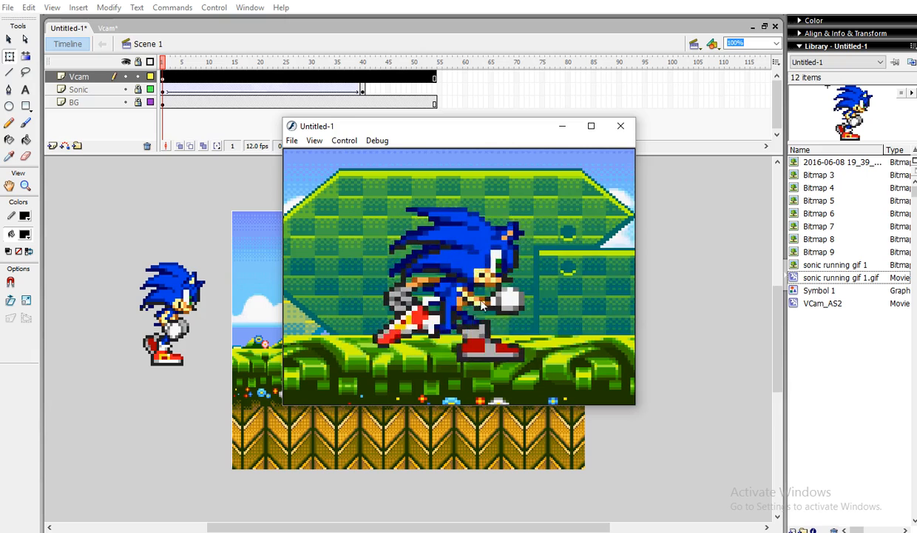
click(620, 125)
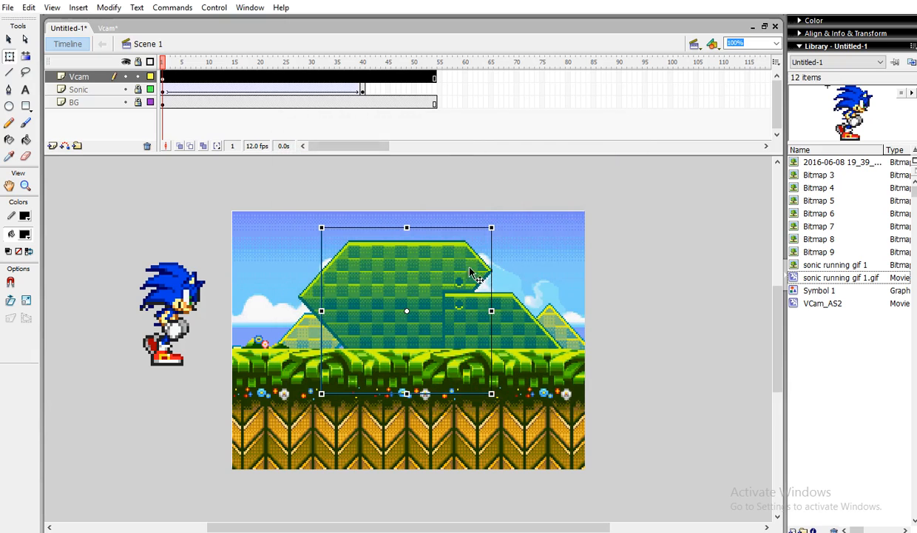
- Reduce the virtual camera's height slightly and move it to the left edge of the background
drag(407, 230, 423, 238)
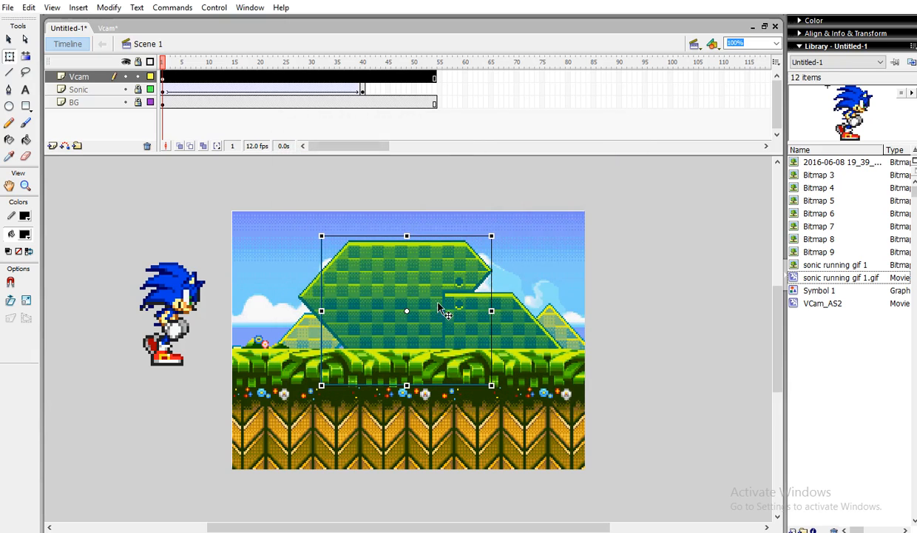
drag(346, 306, 258, 306)
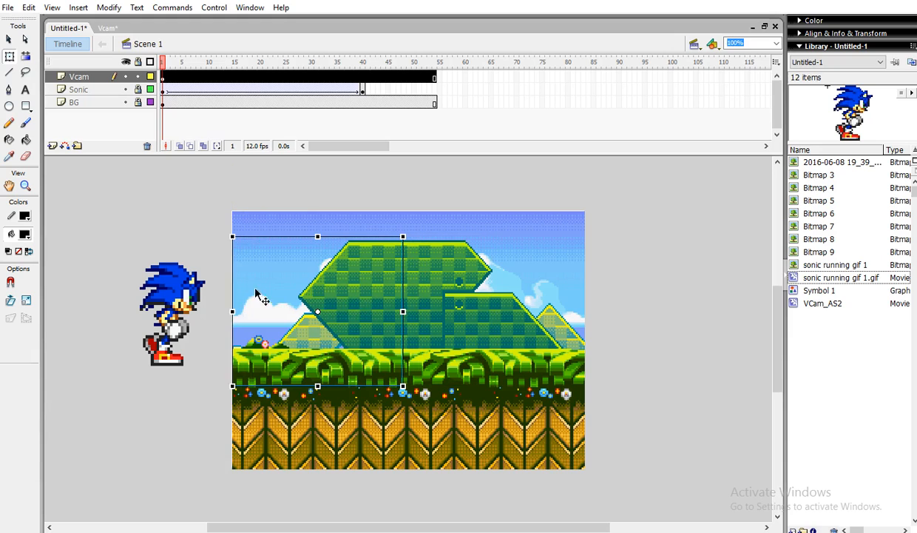
- Try a motion tween on the Vcam layer that moves the camera to the background's right side at frame 54, and test the movie
click(163, 77)
right_click(162, 77)
click(208, 81)
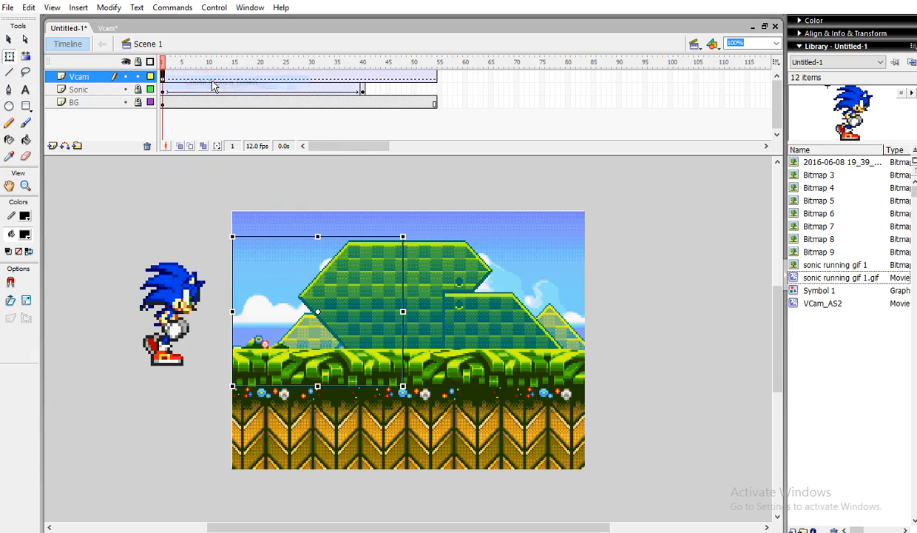
drag(167, 65, 436, 66)
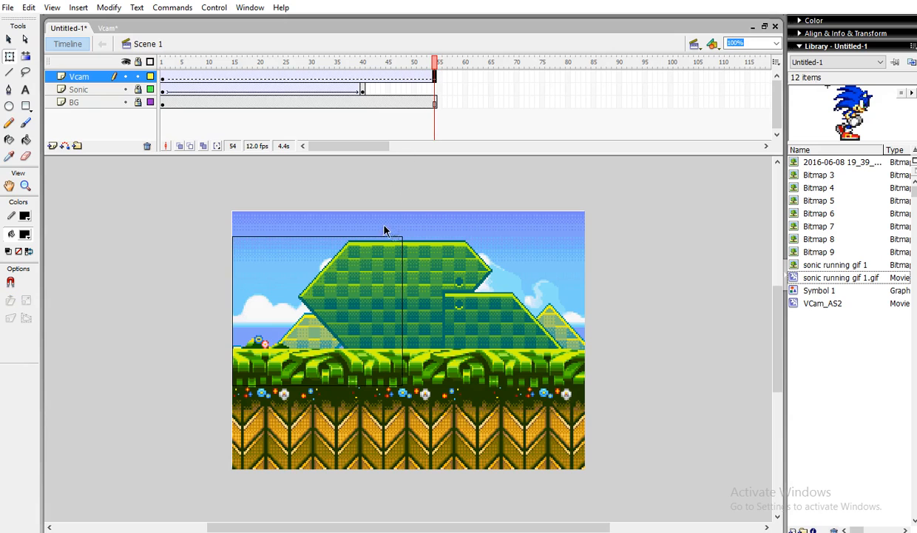
drag(399, 286, 508, 285)
drag(436, 67, 159, 85)
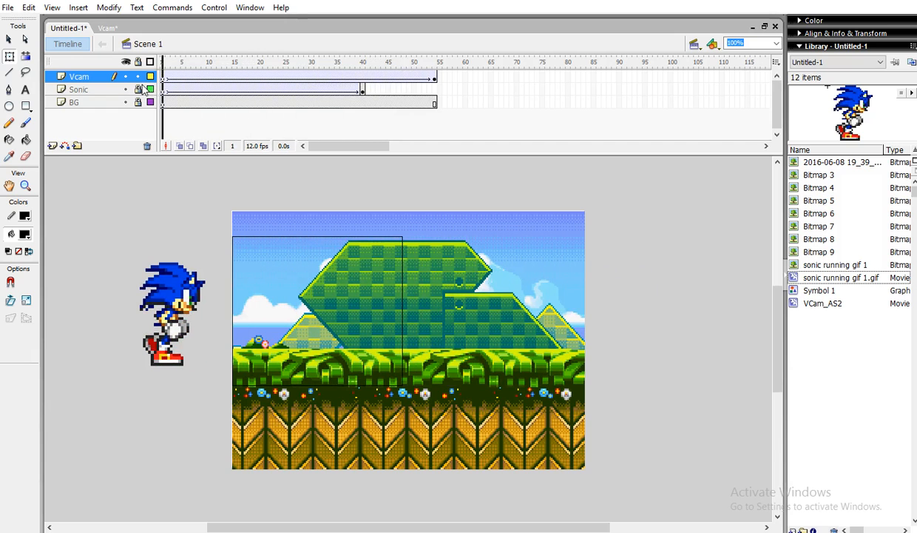
key(ctrl+Return)
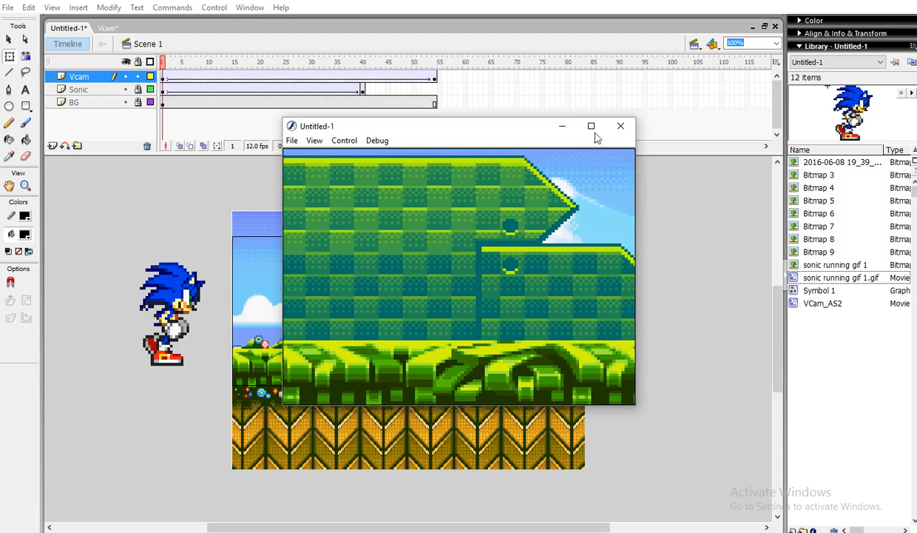
click(620, 127)
- Undo the Vcam layer's camera move and motion tween
drag(439, 80, 362, 80)
click(28, 8)
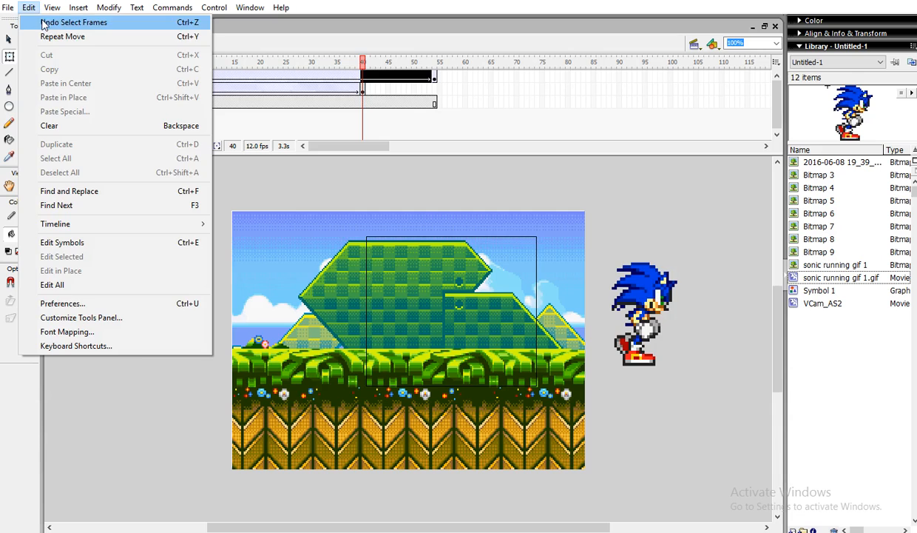
click(81, 22)
click(28, 7)
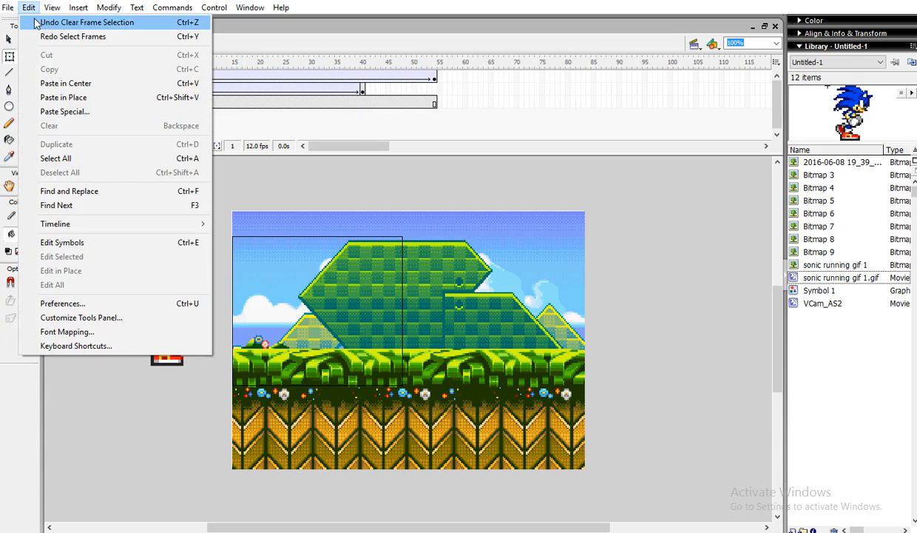
click(56, 22)
click(31, 8)
click(55, 22)
click(31, 9)
click(56, 22)
click(28, 7)
click(55, 23)
click(28, 7)
click(56, 22)
click(28, 7)
click(55, 23)
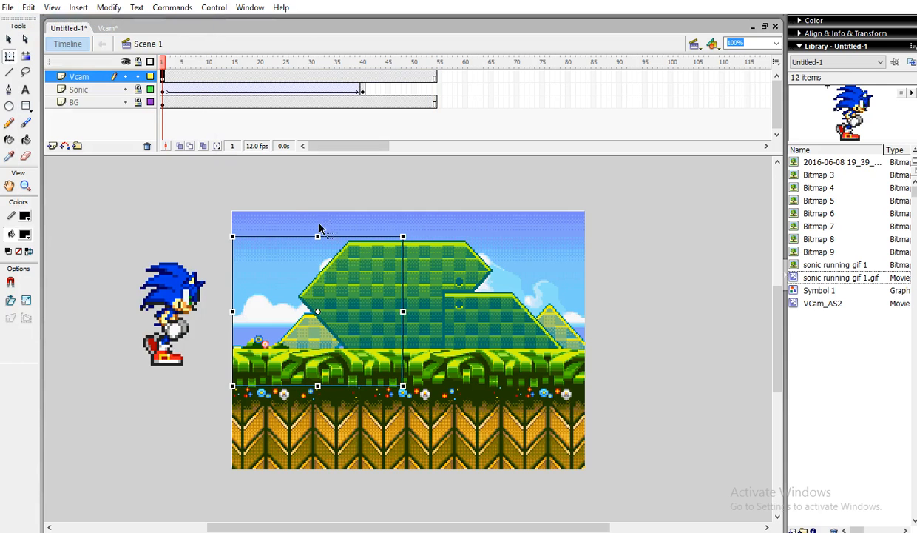
- Remove frames 41 to 54 from the Vcam layer
drag(438, 76, 369, 78)
right_click(369, 78)
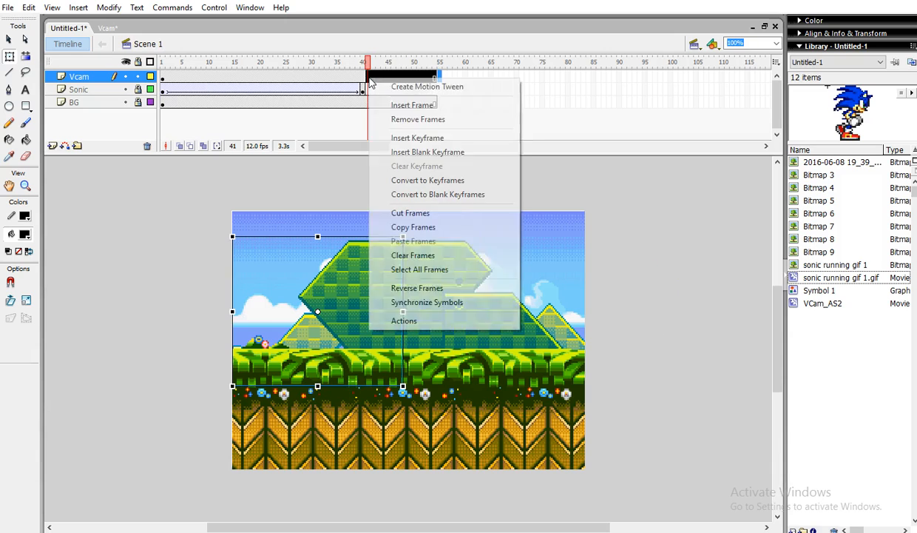
click(418, 119)
- Create a motion tween on the Vcam layer from frame 1, moving the camera to the background's right edge at frame 40
drag(371, 61, 162, 62)
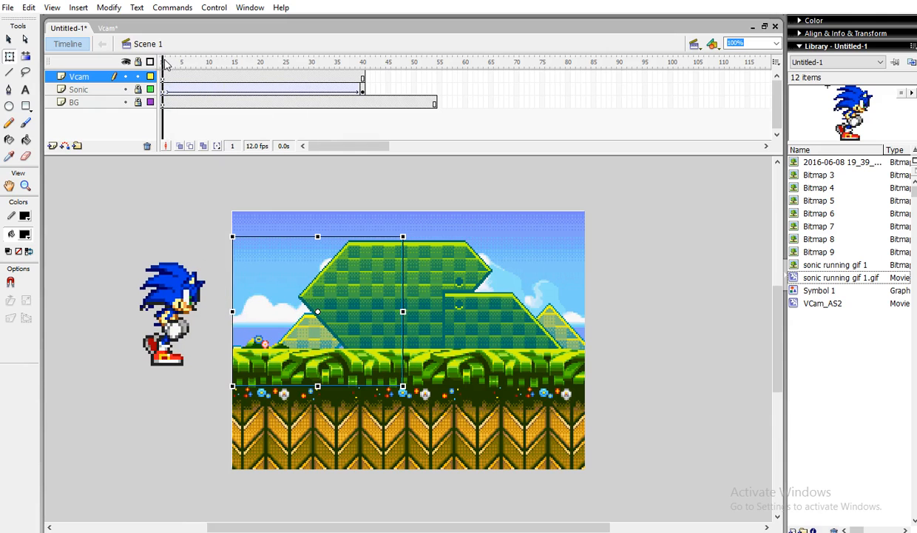
right_click(164, 78)
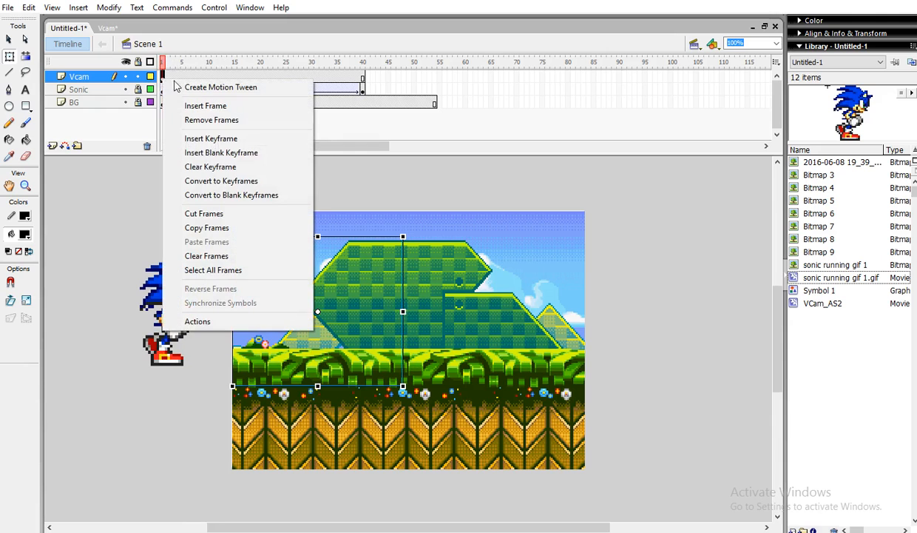
click(175, 87)
click(359, 77)
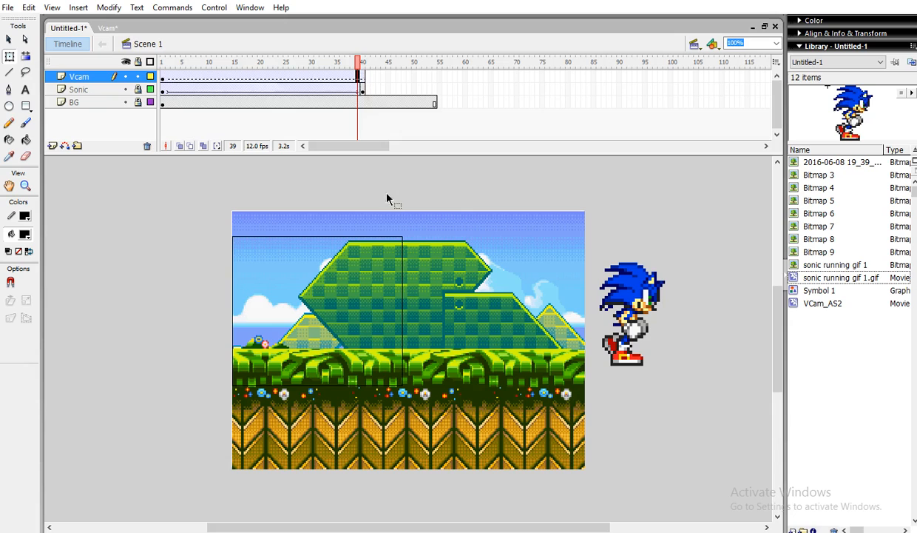
click(362, 80)
drag(319, 280, 498, 287)
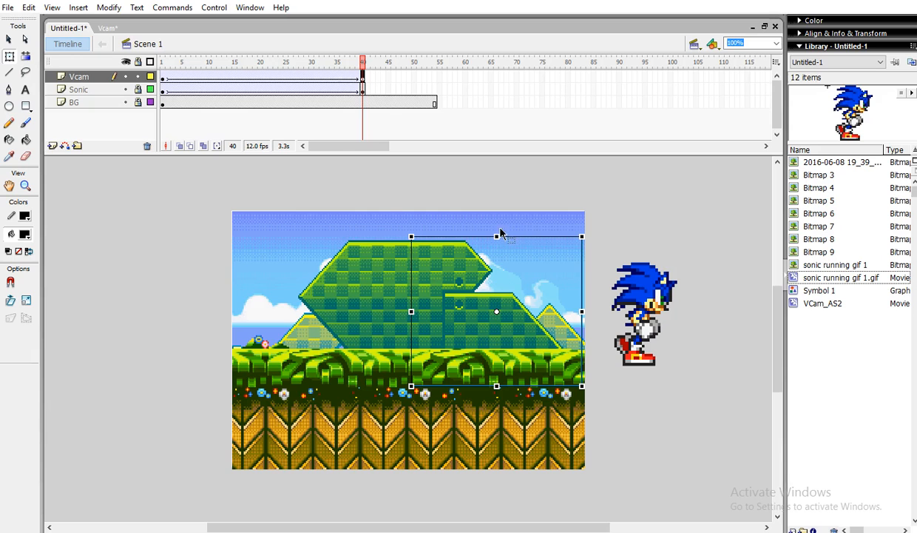
- Test the movie from frame 1 to check the 40-frame camera pan, and close the preview
drag(368, 66, 127, 104)
key(ctrl+Return)
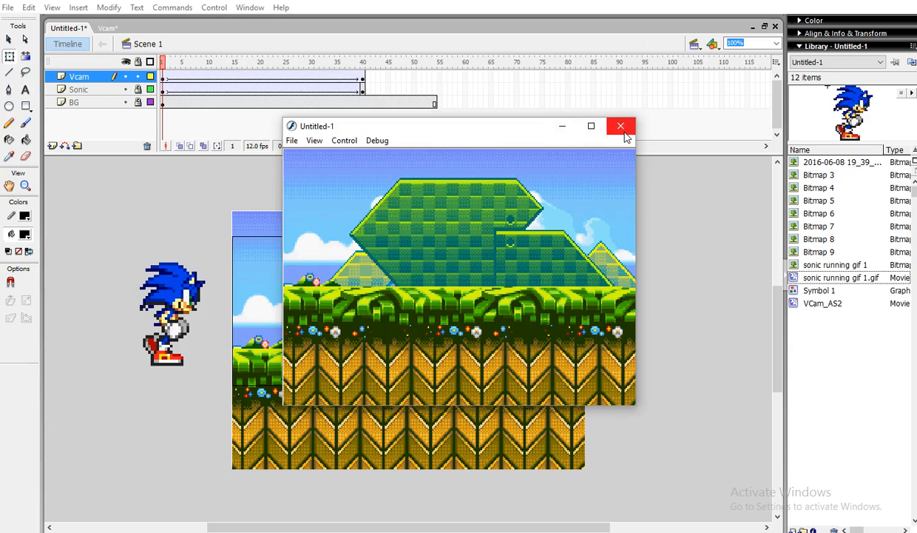
click(622, 127)
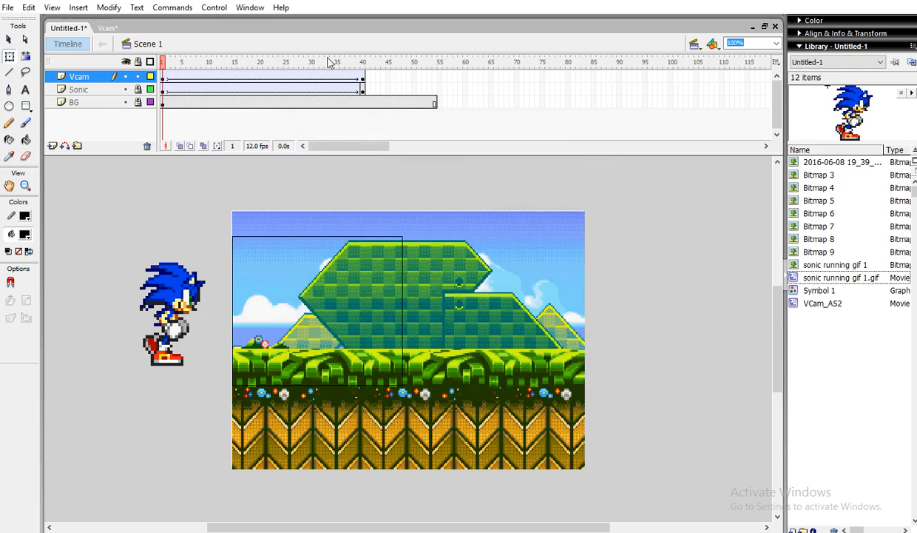
- Extend the Vcam layer by inserting a keyframe at frame 54
drag(367, 79, 434, 77)
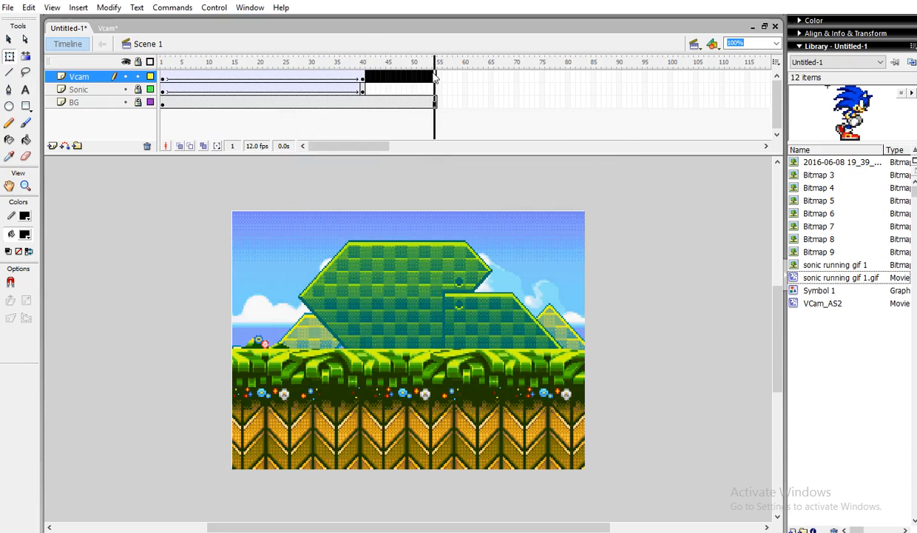
right_click(435, 77)
click(473, 146)
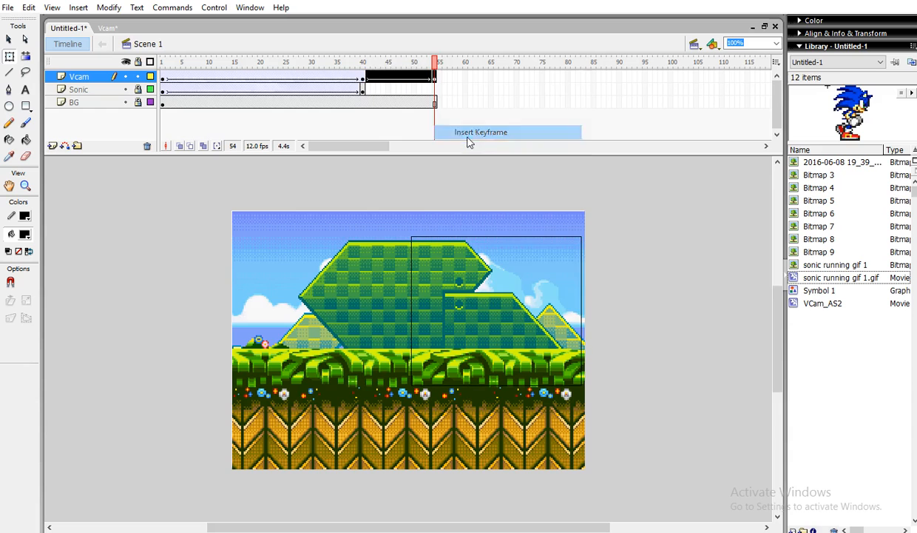
- Test the movie with the extended Vcam layer and move the preview window aside to watch the camera pan
drag(436, 64, 104, 68)
key(ctrl+Return)
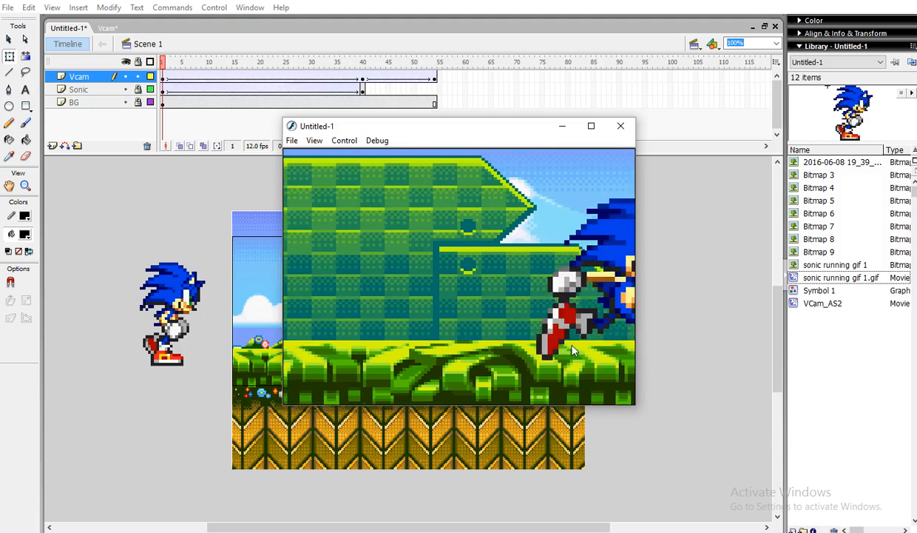
drag(421, 130, 347, 126)
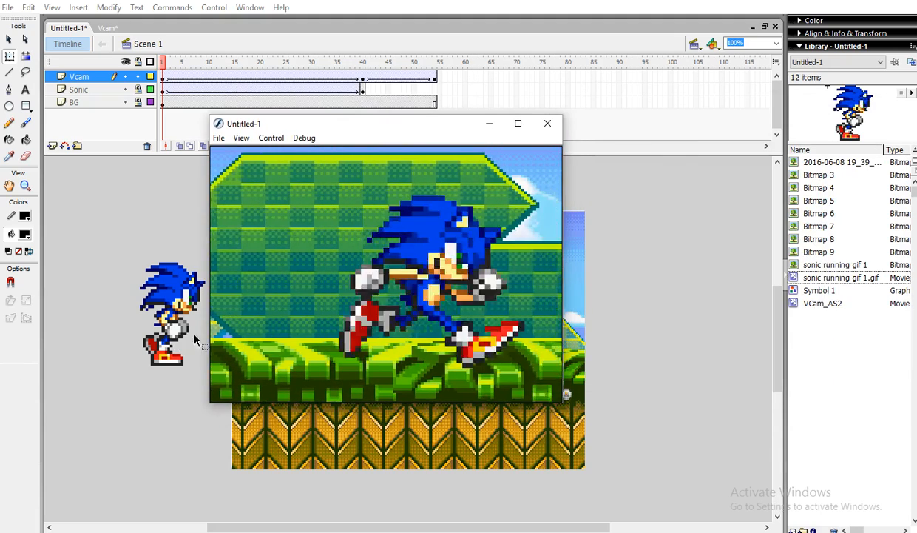